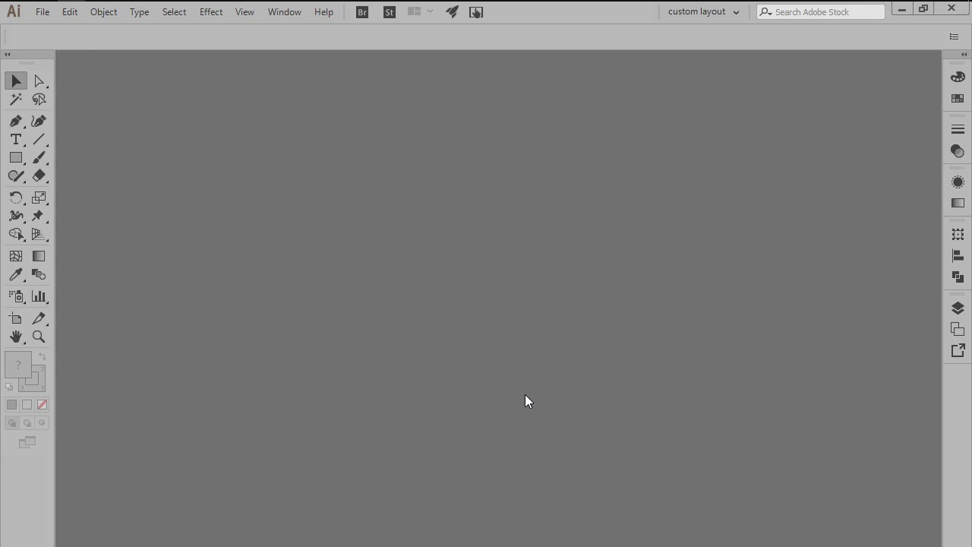
# Step: Start a new document using the Web document profile
pyautogui.click(39, 13)
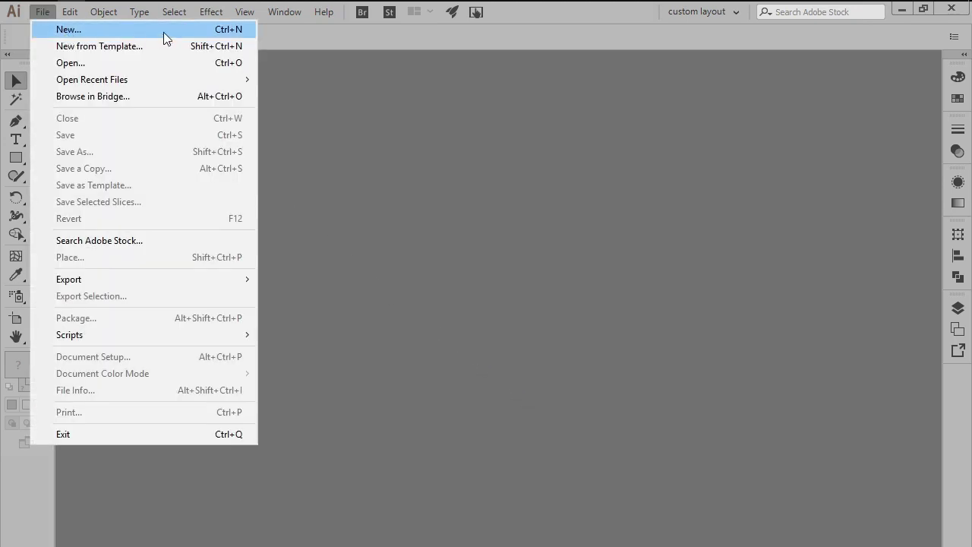
pyautogui.click(232, 31)
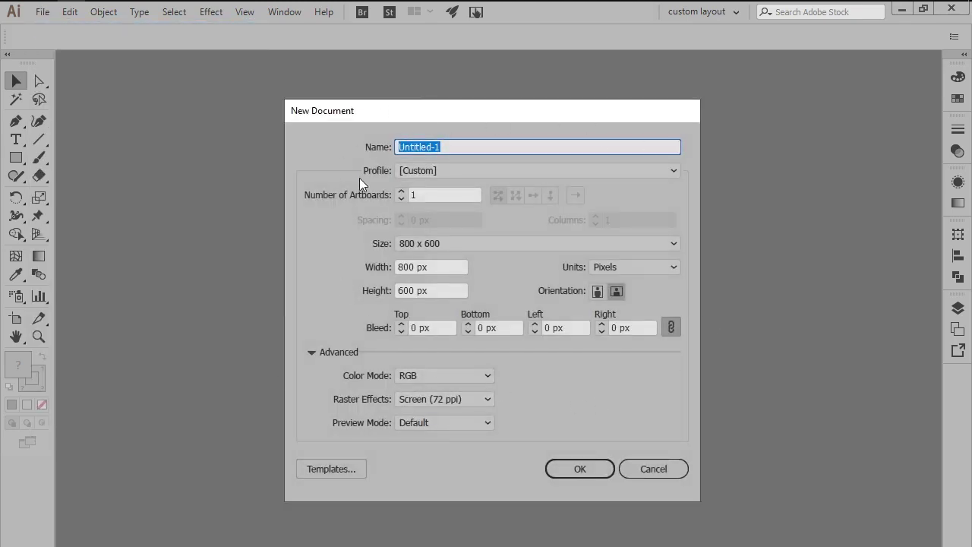
pyautogui.click(404, 171)
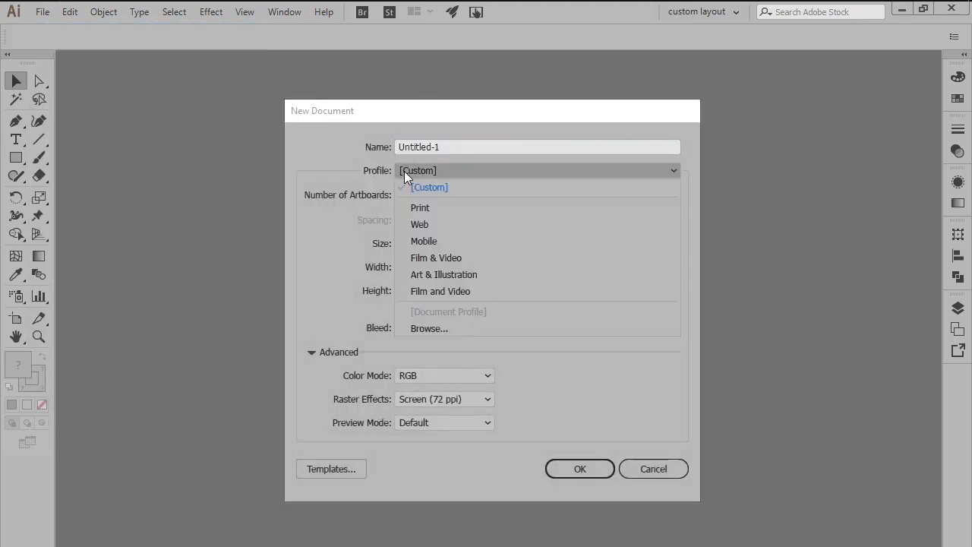
pyautogui.click(416, 221)
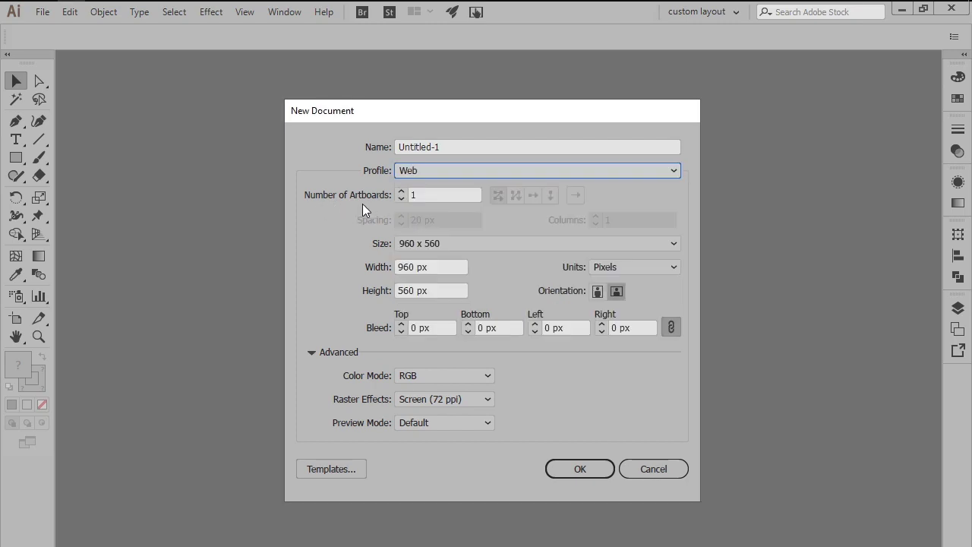
# Step: Set 2 artboards, 32 px spacing and 32×32 px size, then create the document
pyautogui.click(401, 191)
pyautogui.click(429, 219)
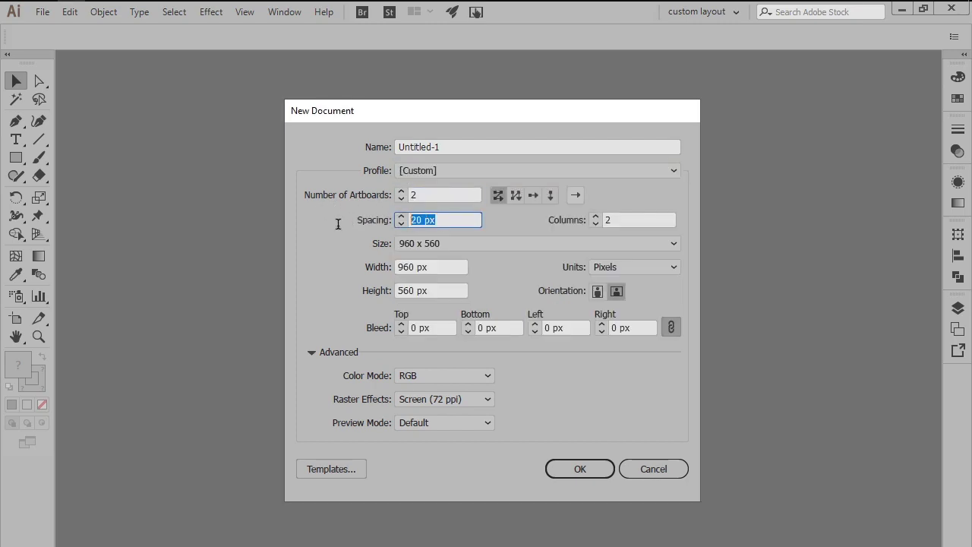
pyautogui.write('32')
pyautogui.click(433, 268)
pyautogui.moveTo(433, 268); pyautogui.dragTo(354, 269)
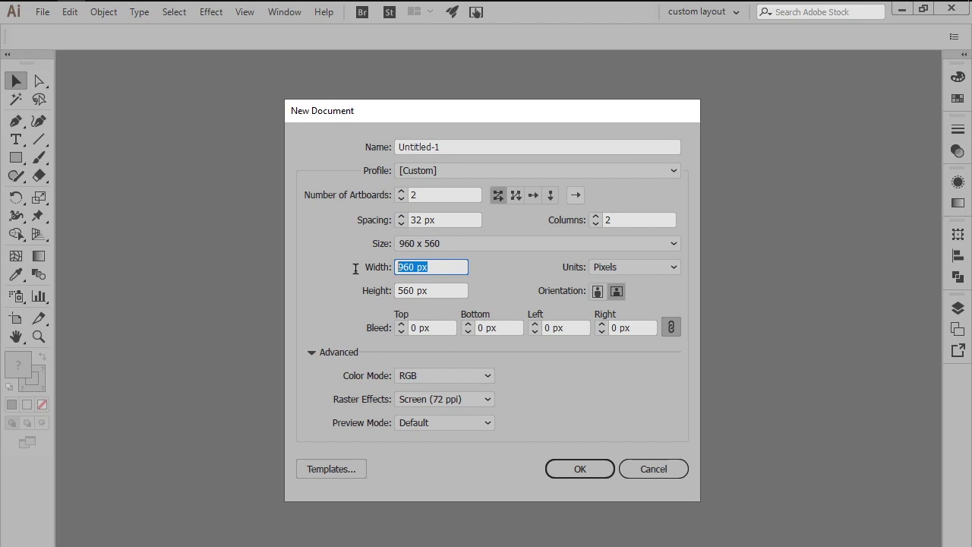
pyautogui.write('32')
pyautogui.press('Tab')
pyautogui.write('32')
pyautogui.click(588, 471)
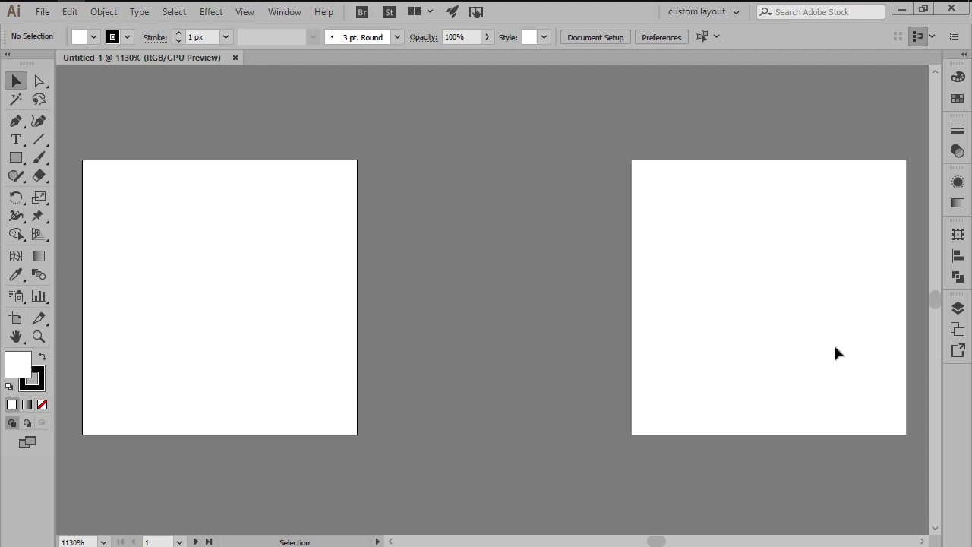
# Step: Add a second layer and rename Layer 1 to 'reference grids' with a green layer colour
pyautogui.click(961, 312)
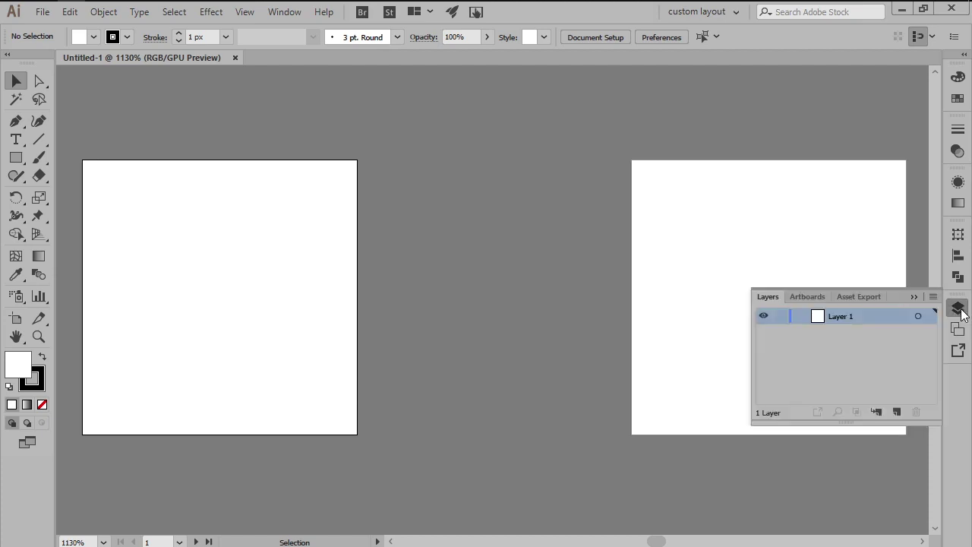
pyautogui.click(896, 411)
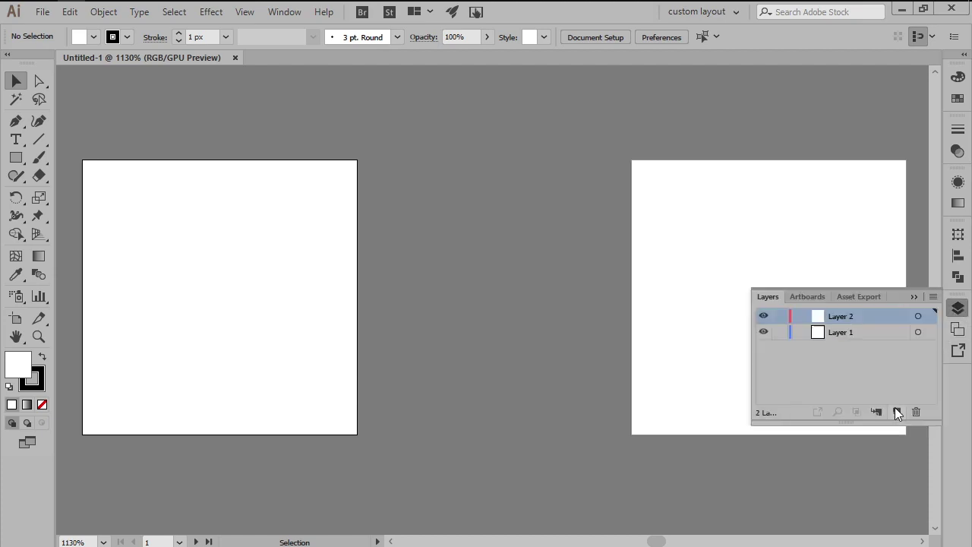
pyautogui.doubleClick(896, 336)
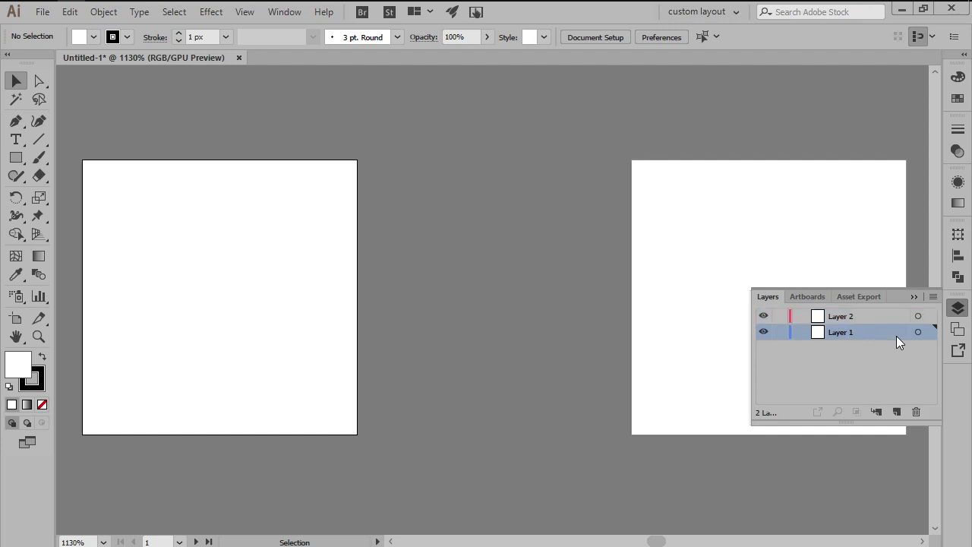
pyautogui.write('reference grids')
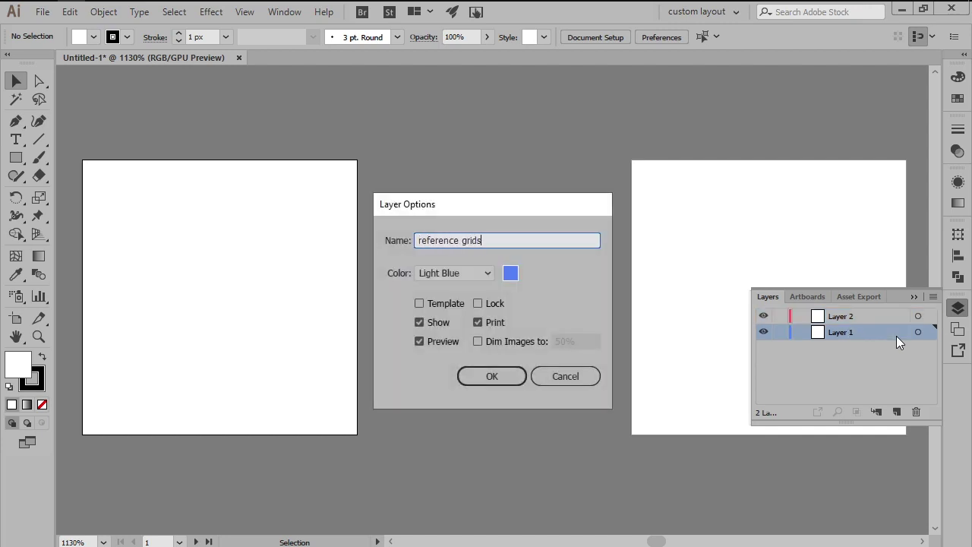
pyautogui.press('Tab')
pyautogui.press('Down')
pyautogui.press('Down')
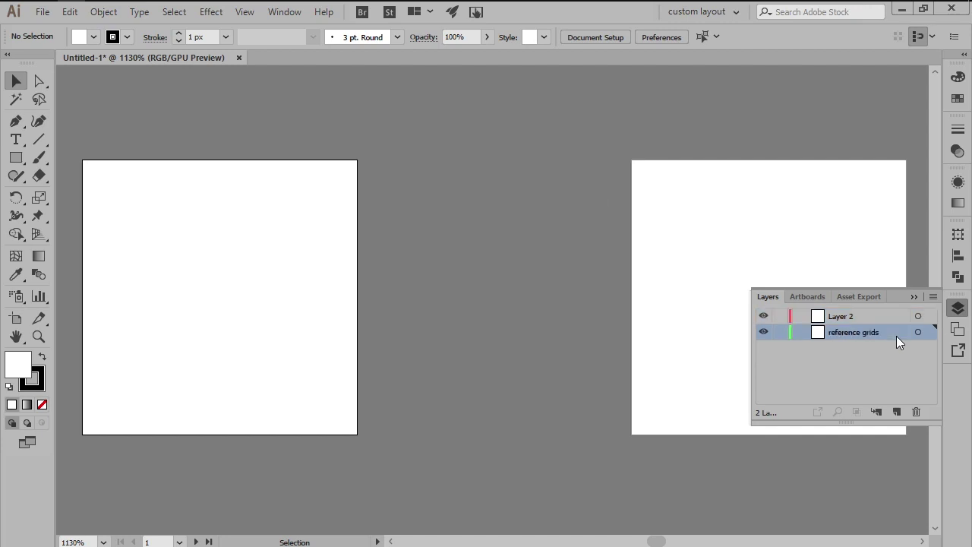
pyautogui.press('Return')
# Step: Rename Layer 2 to 'icons' with a green colour, then select the reference grids layer
pyautogui.doubleClick(895, 316)
pyautogui.write('icons')
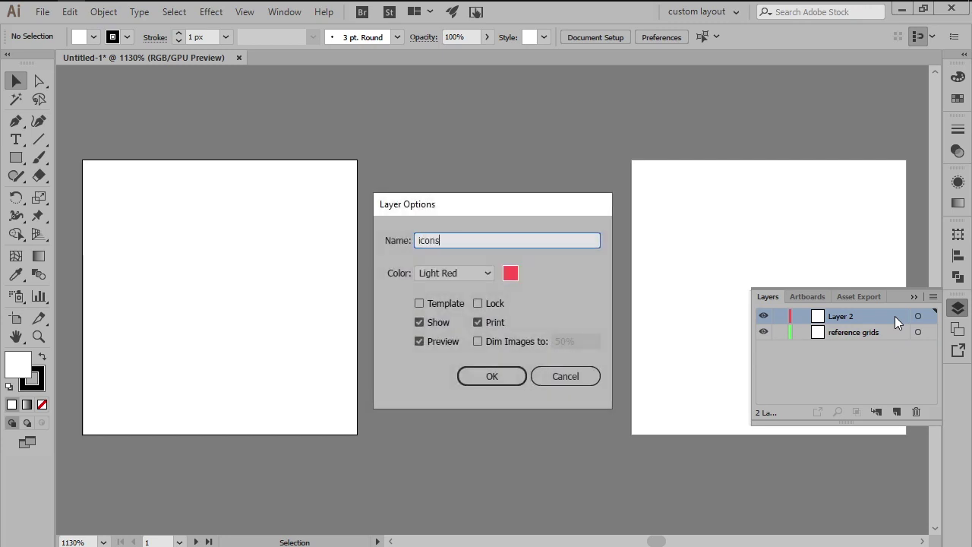
pyautogui.press('Tab')
pyautogui.press('g')
pyautogui.press('Return')
pyautogui.click(895, 331)
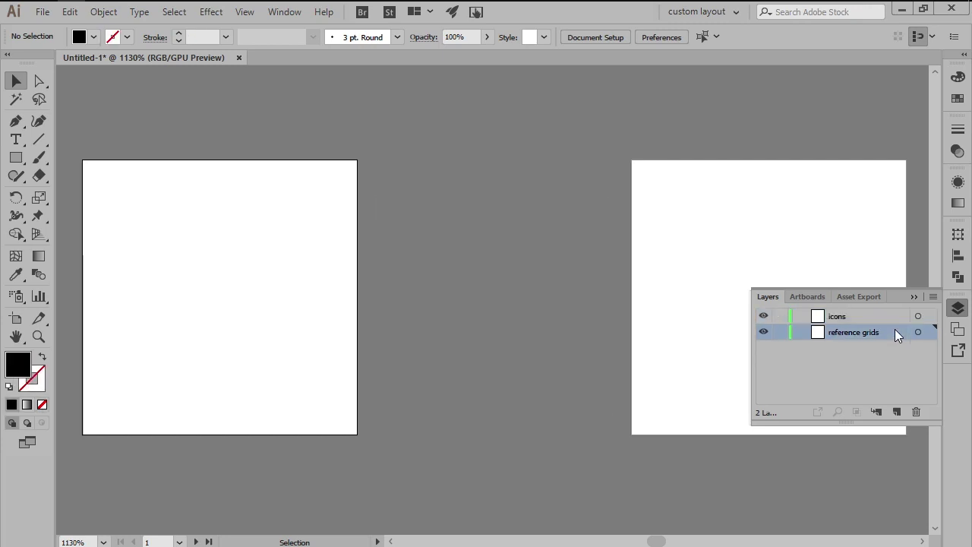
pyautogui.click(957, 309)
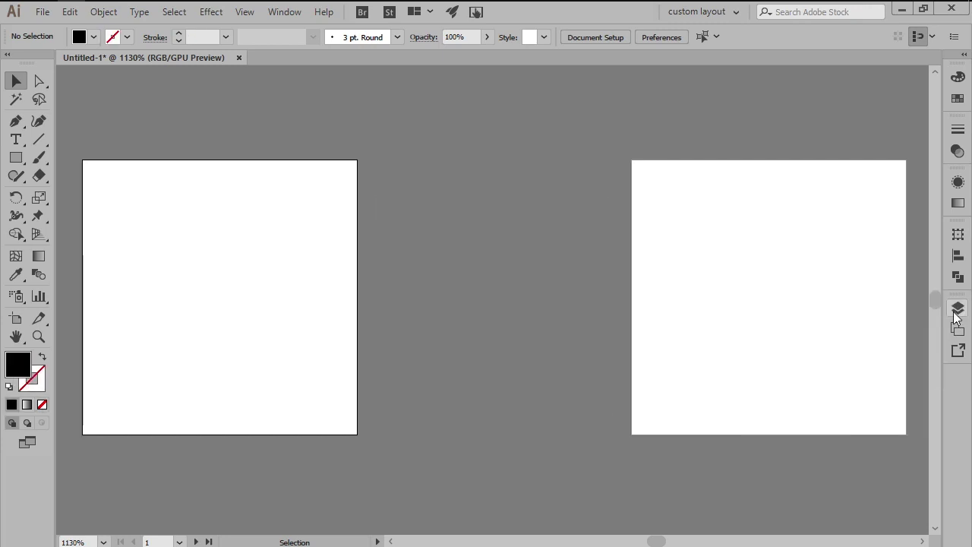
# Step: Create a 32×32 px rectangle
pyautogui.press('m')
pyautogui.click(604, 378)
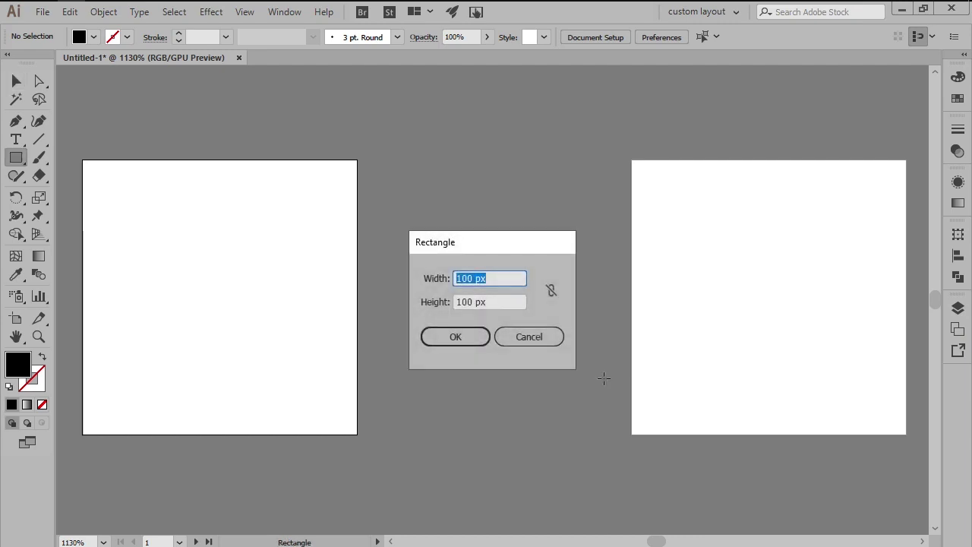
pyautogui.write('32')
pyautogui.press('Tab')
pyautogui.write('32')
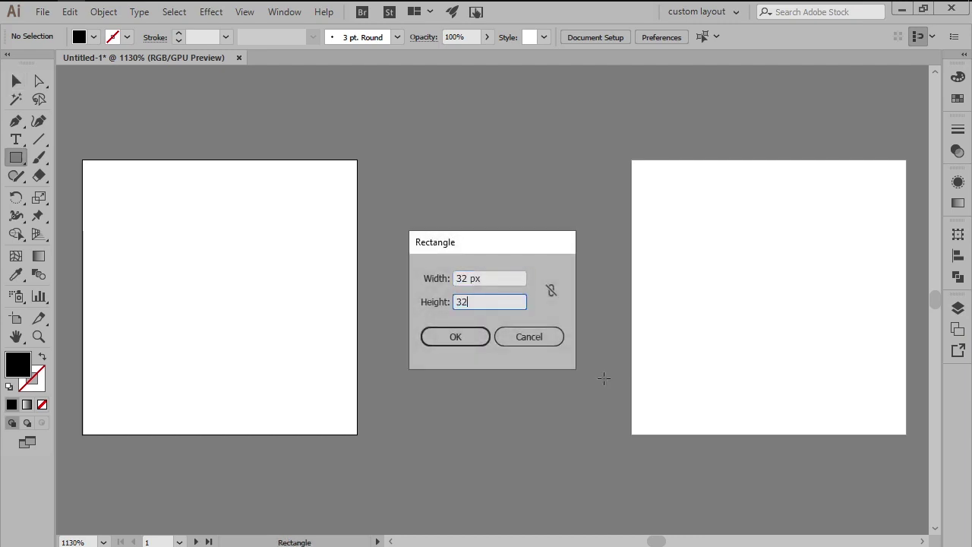
pyautogui.press('Return')
pyautogui.press('v')
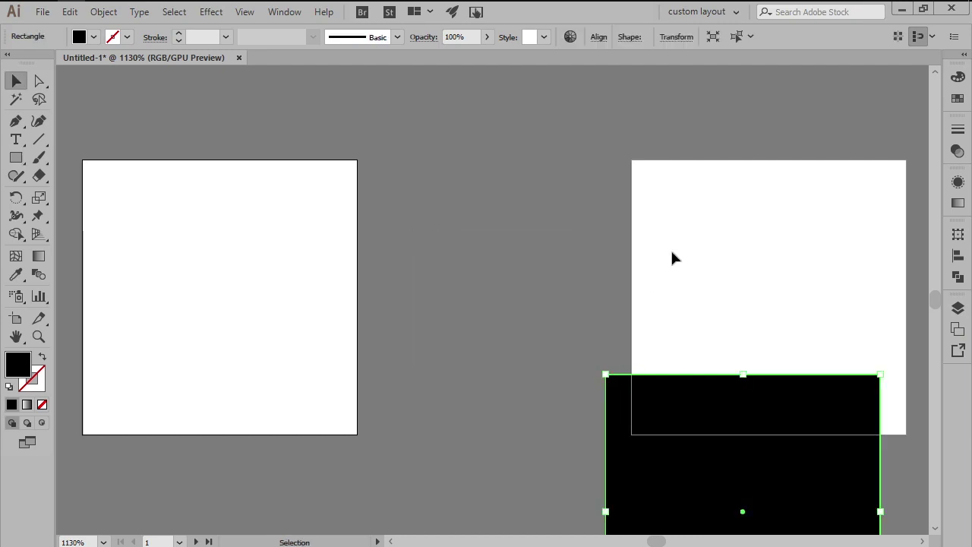
# Step: Fill the square orange-red and centre it on the left artboard
pyautogui.click(958, 98)
pyautogui.click(890, 111)
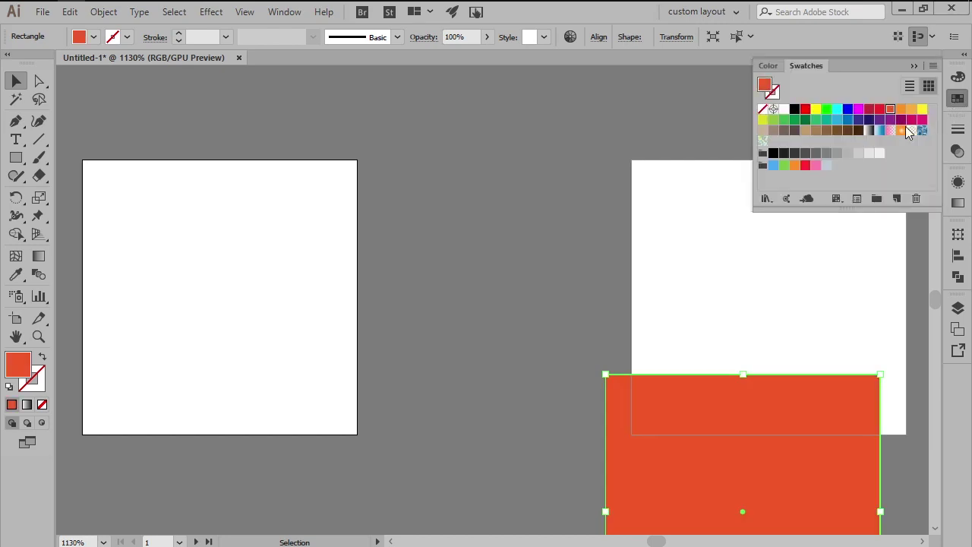
pyautogui.click(958, 256)
pyautogui.moveTo(797, 397); pyautogui.dragTo(332, 276)
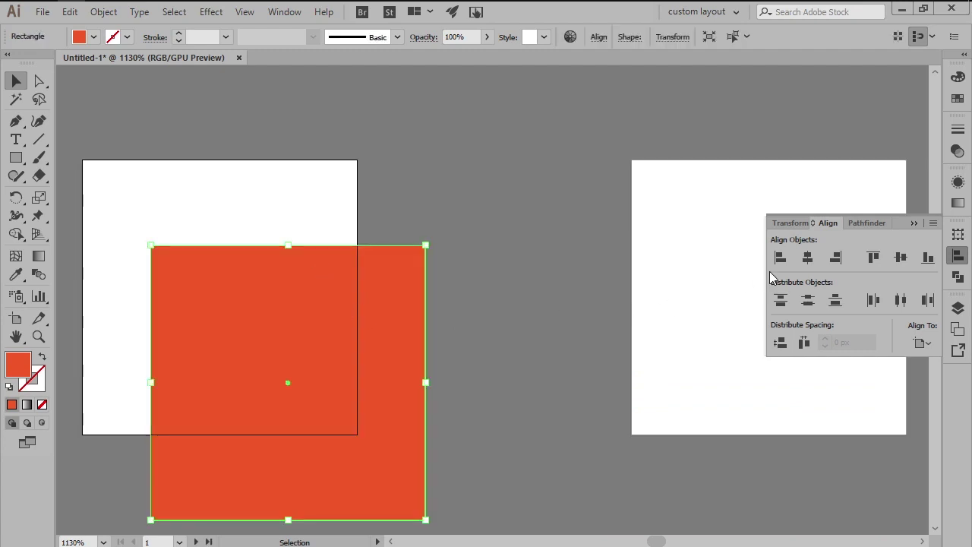
pyautogui.click(806, 258)
pyautogui.click(900, 258)
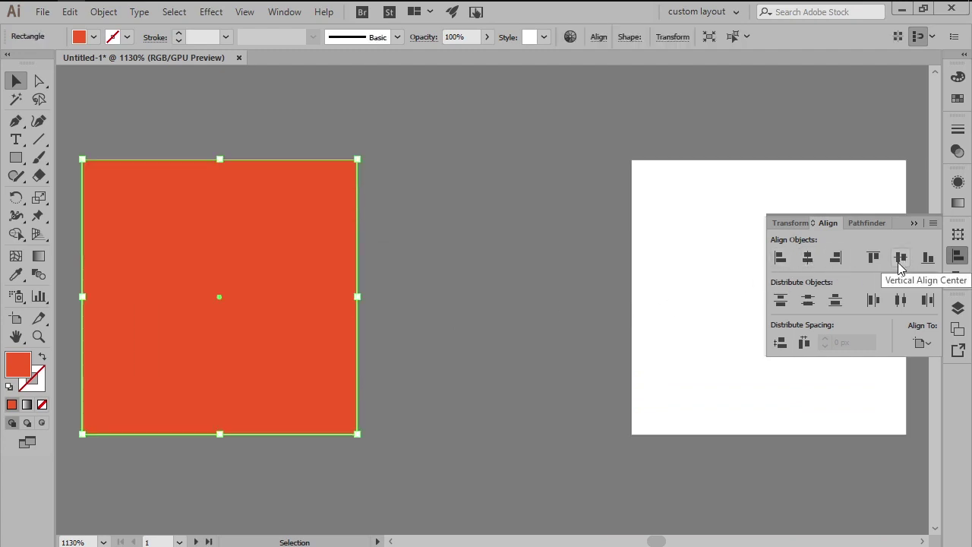
pyautogui.click(528, 303)
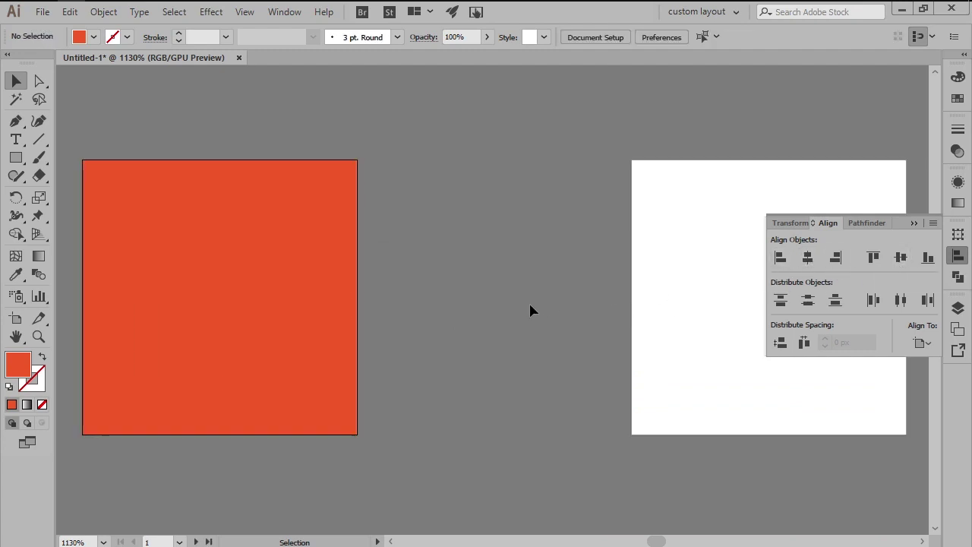
# Step: Create a 28×28 px rectangle
pyautogui.press('m')
pyautogui.click(557, 351)
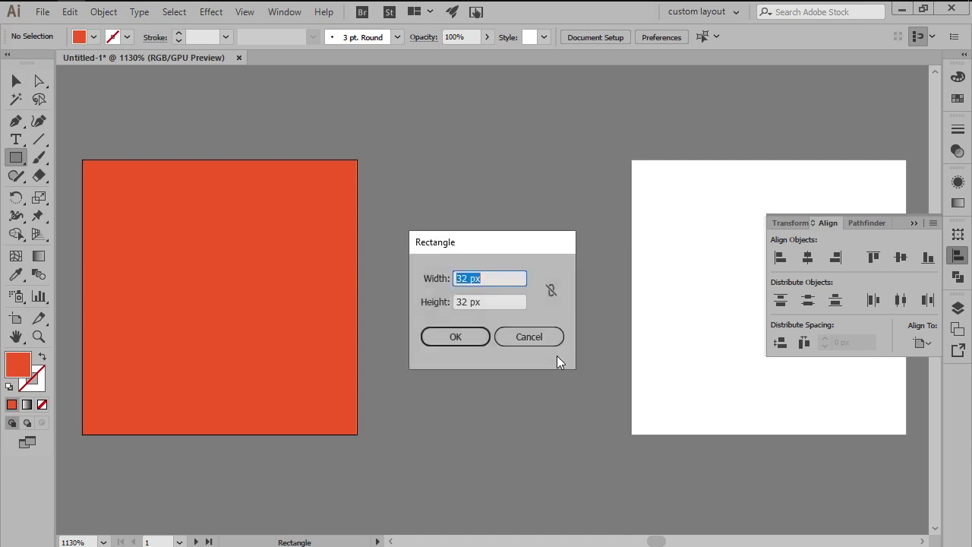
pyautogui.write('28')
pyautogui.press('Tab')
pyautogui.write('28')
pyautogui.press('Return')
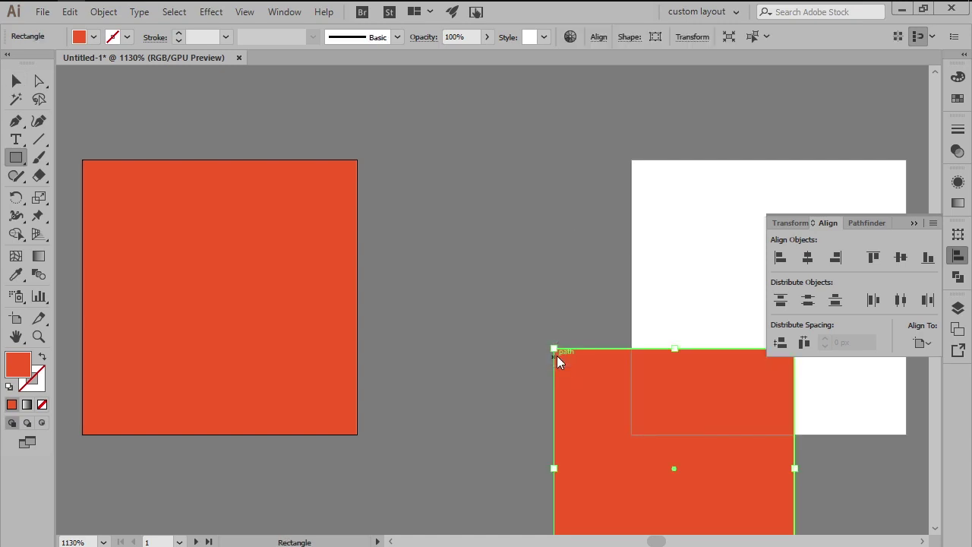
pyautogui.press('v')
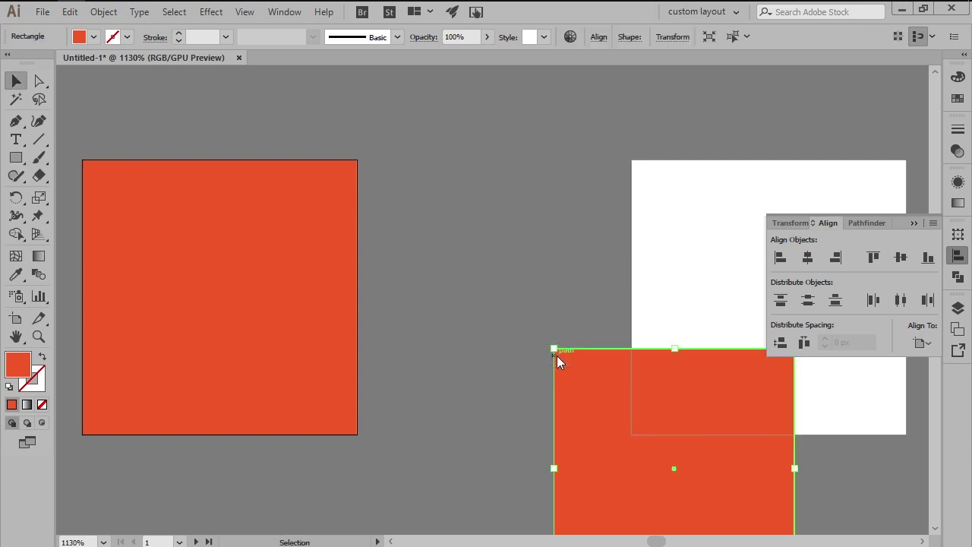
# Step: Fill the 28 px square white and centre it horizontally and vertically on the orange square
pyautogui.click(954, 105)
pyautogui.click(784, 108)
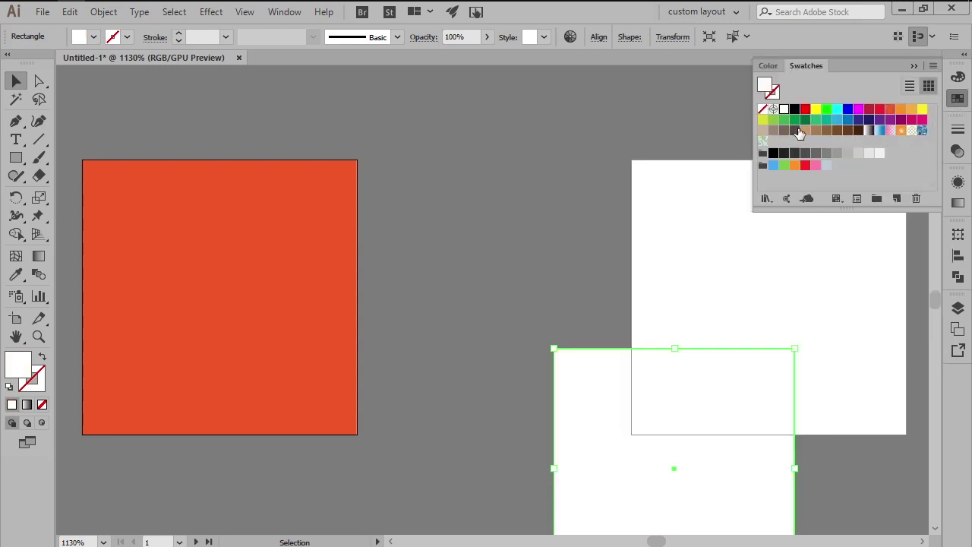
pyautogui.click(957, 256)
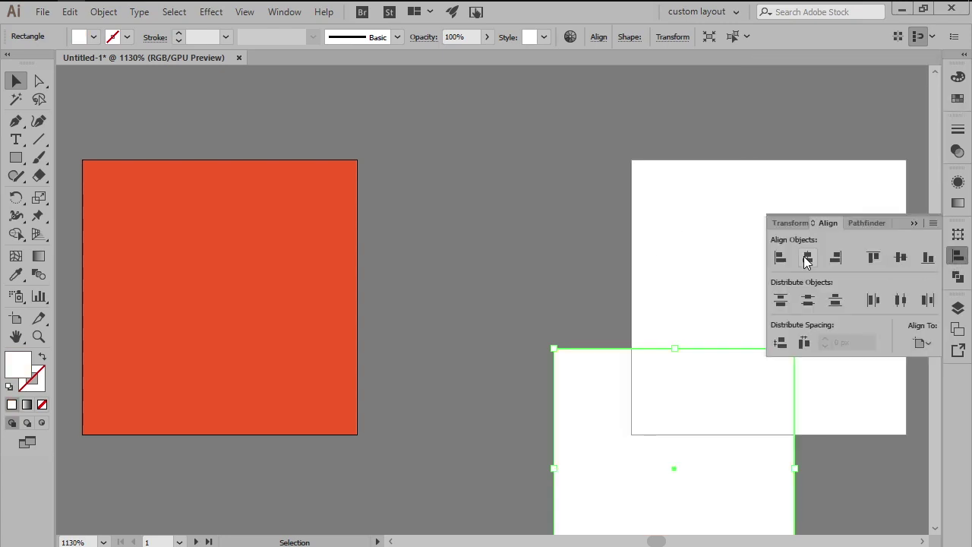
pyautogui.click(807, 258)
pyautogui.click(900, 257)
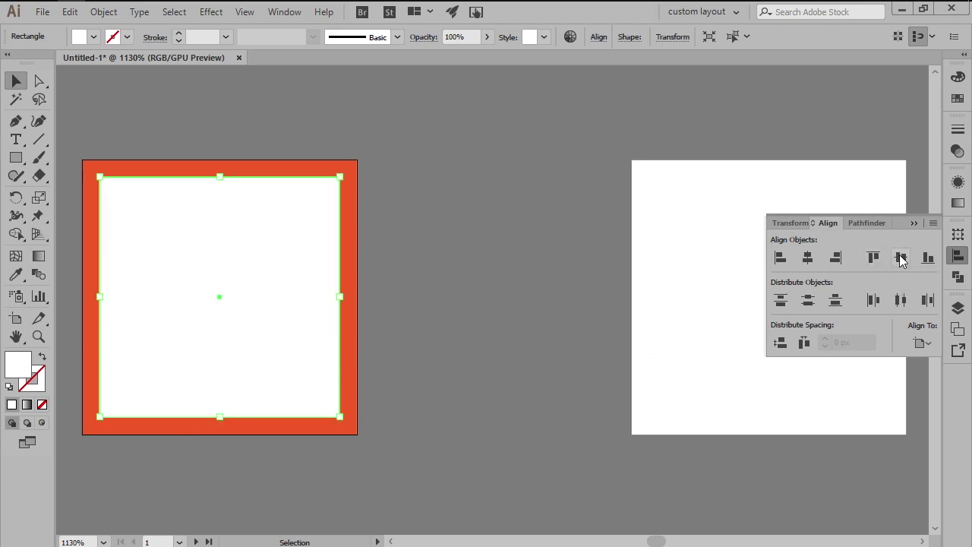
pyautogui.click(949, 258)
pyautogui.click(524, 306)
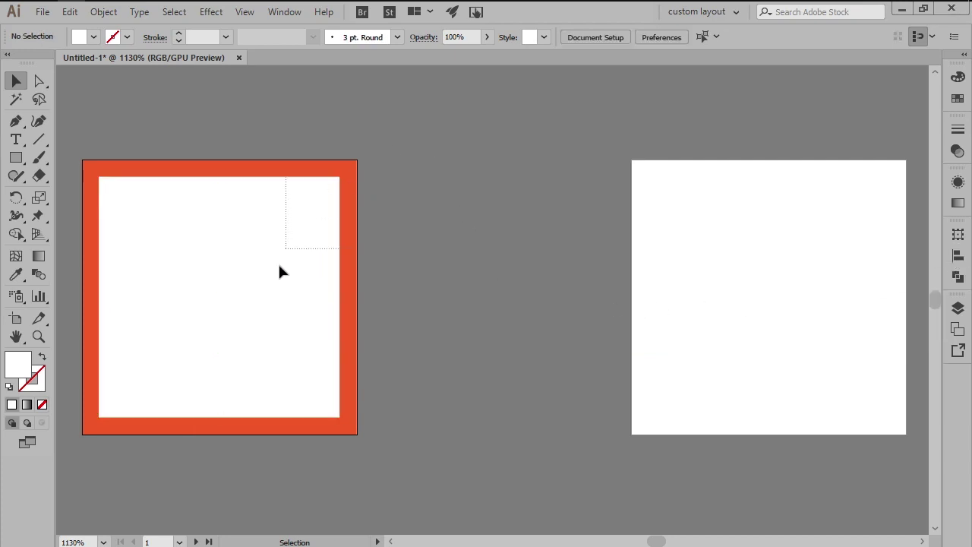
# Step: Copy the orange and white square pair and paste it in place on the right artboard
pyautogui.moveTo(280, 271); pyautogui.dragTo(449, 280)
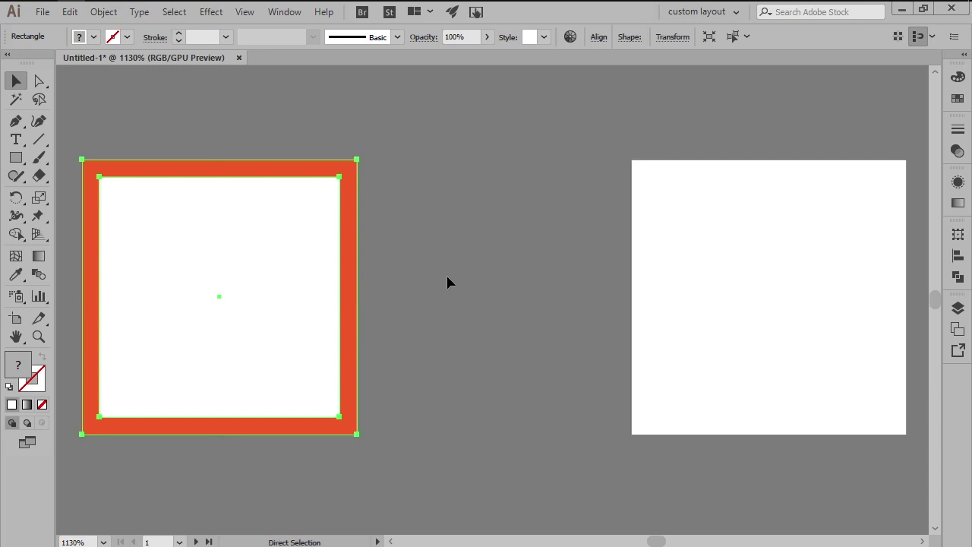
pyautogui.click(737, 301)
pyautogui.hotkey('ctrl', 'shift', 'v')
pyautogui.click(569, 309)
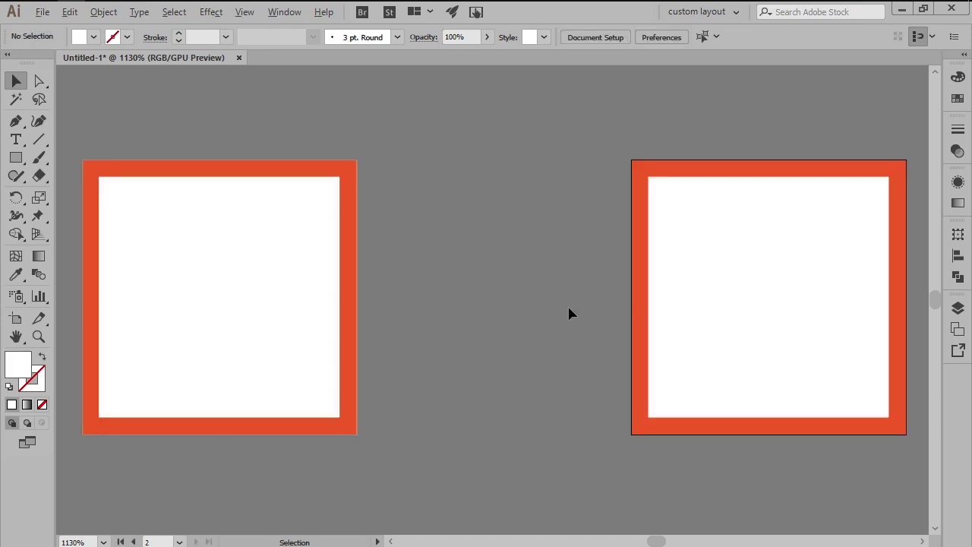
pyautogui.hotkey('ctrl', 'alt', 'y')
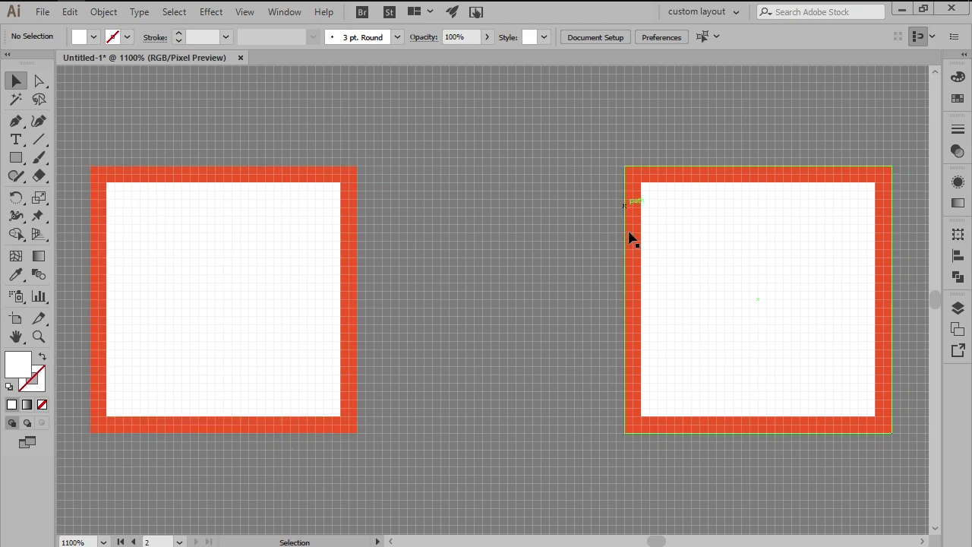
pyautogui.hotkey('ctrl', 'alt', 'y')
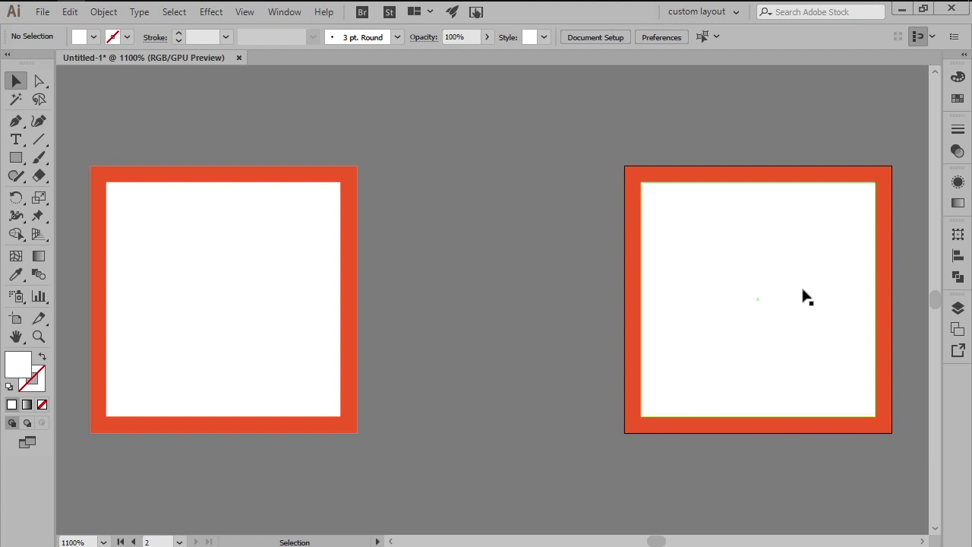
pyautogui.click(957, 308)
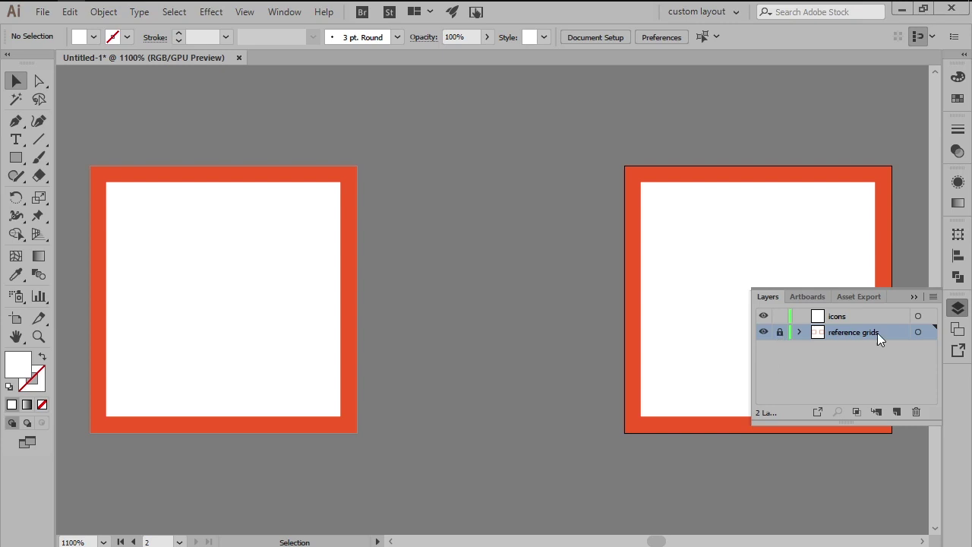
# Step: Target the icons layer in the Layers panel for new artwork
pyautogui.click(886, 315)
pyautogui.click(893, 352)
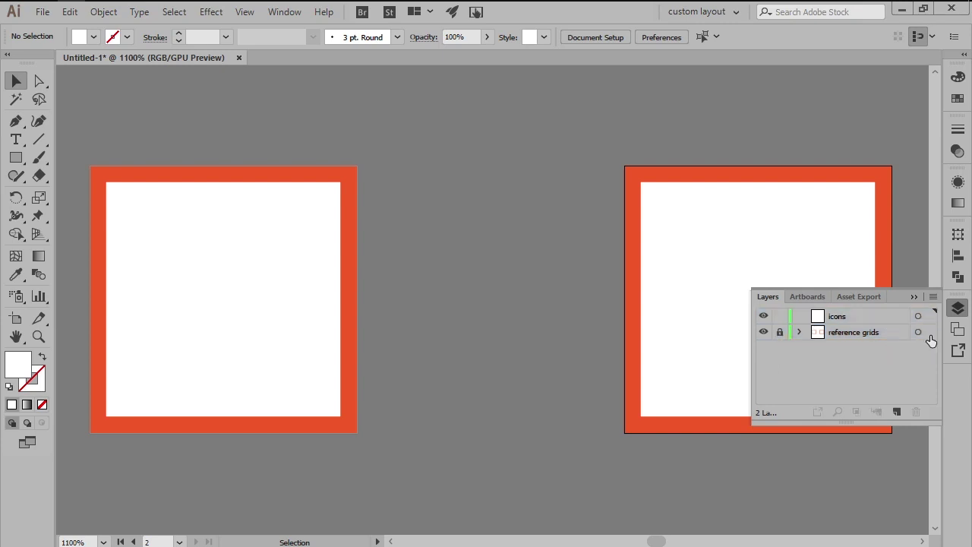
pyautogui.click(957, 309)
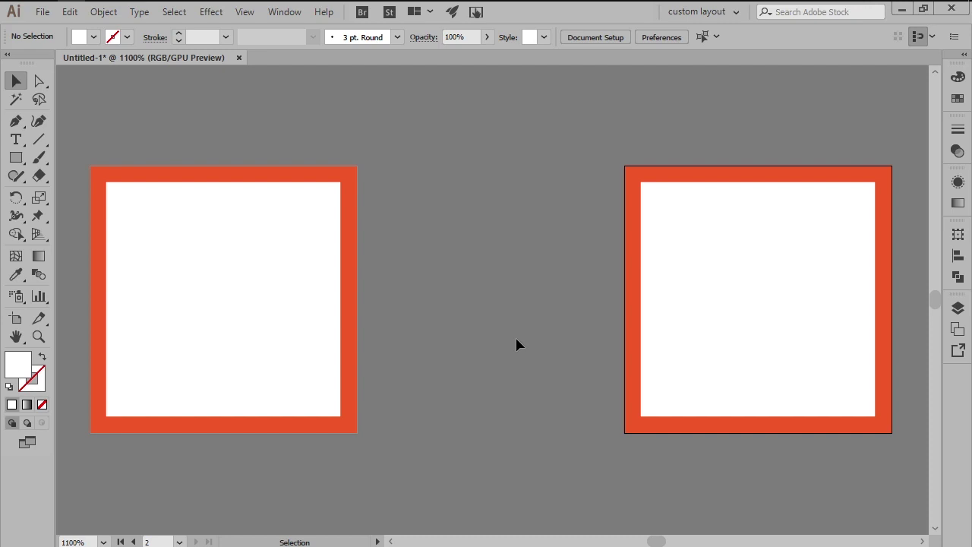
# Step: Zoom to the left artboard and create a 24×12 px rectangle
pyautogui.click(321, 308)
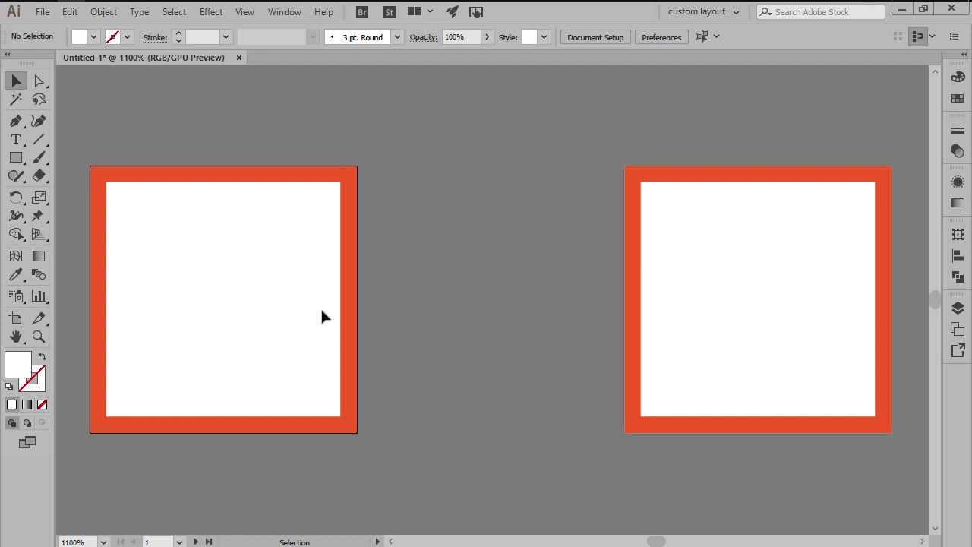
pyautogui.hotkey('ctrl', '0')
pyautogui.press('m')
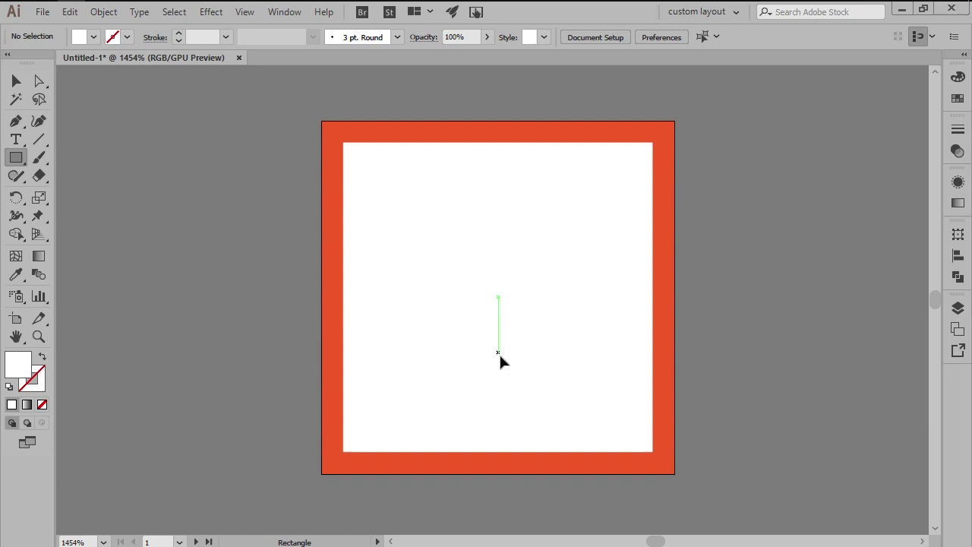
pyautogui.click(533, 379)
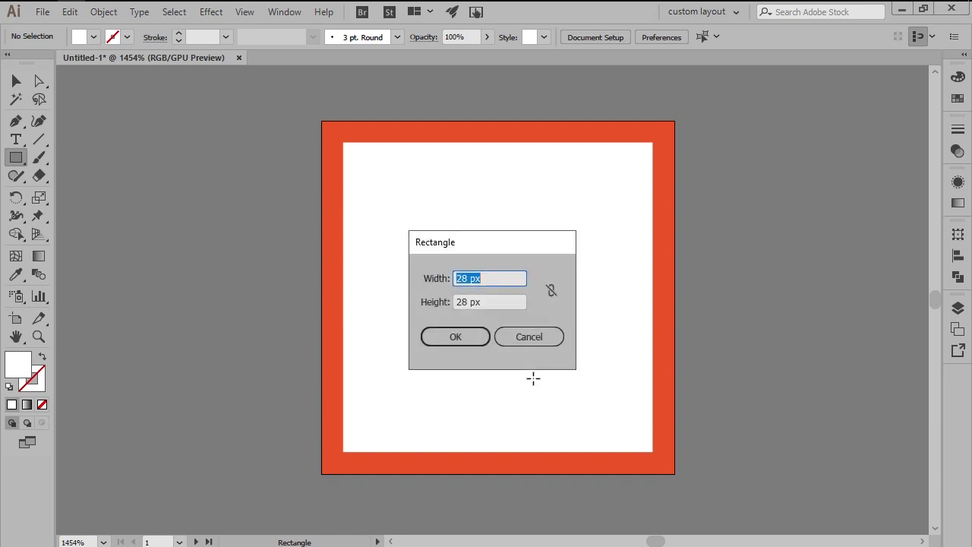
pyautogui.write('24')
pyautogui.press('Tab')
pyautogui.write('1')
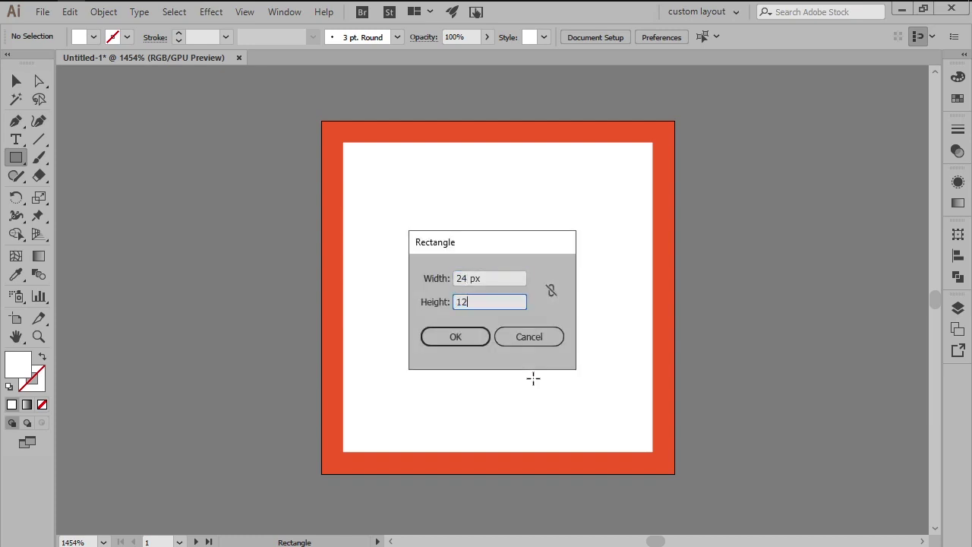
pyautogui.press('Return')
pyautogui.press('v')
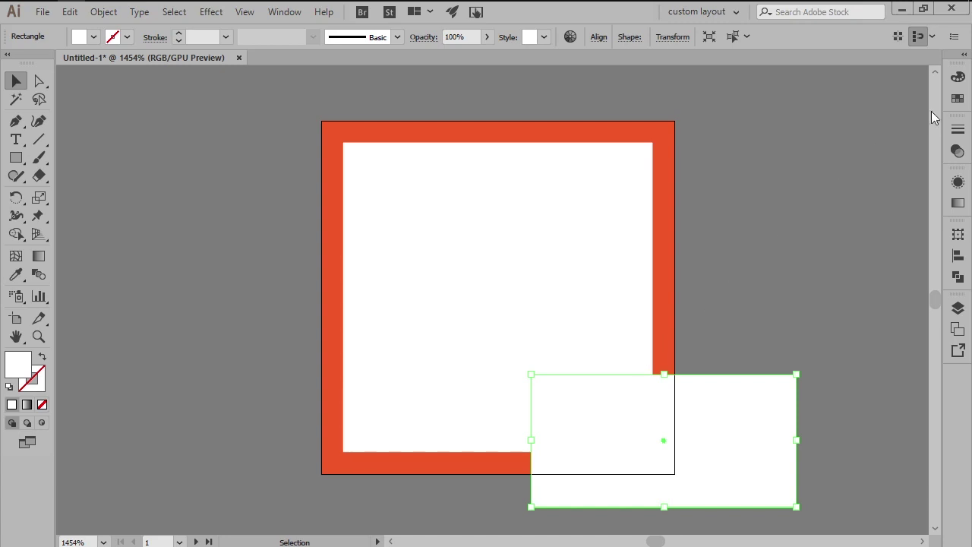
# Step: Fill the rectangle dark grey, place it in the upper white area, and check with Pixel Preview
pyautogui.click(957, 98)
pyautogui.click(805, 152)
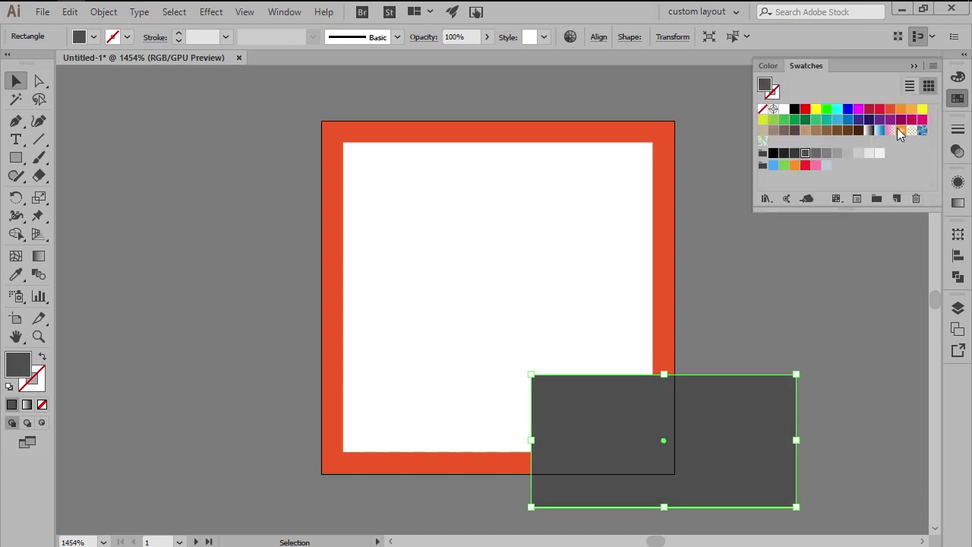
pyautogui.click(957, 98)
pyautogui.moveTo(746, 420); pyautogui.dragTo(579, 214)
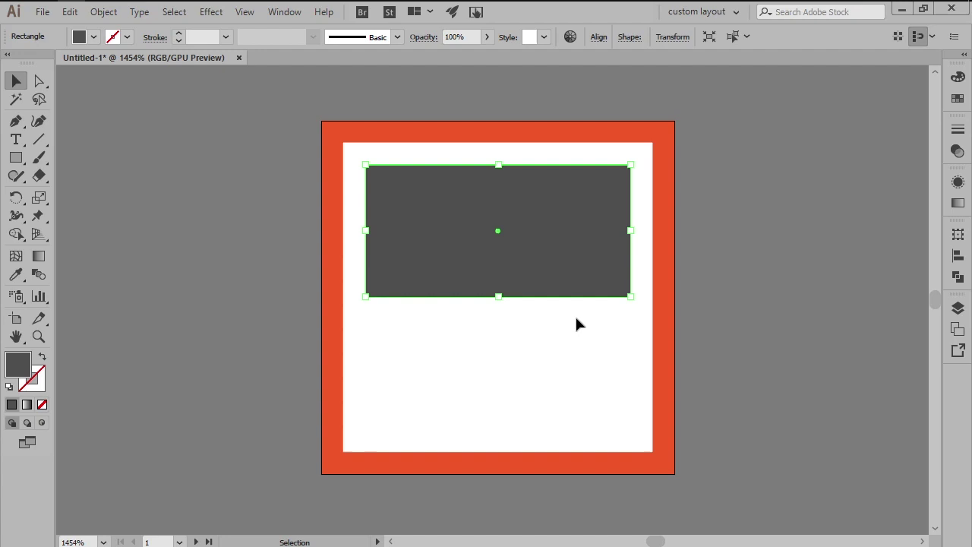
pyautogui.click(246, 12)
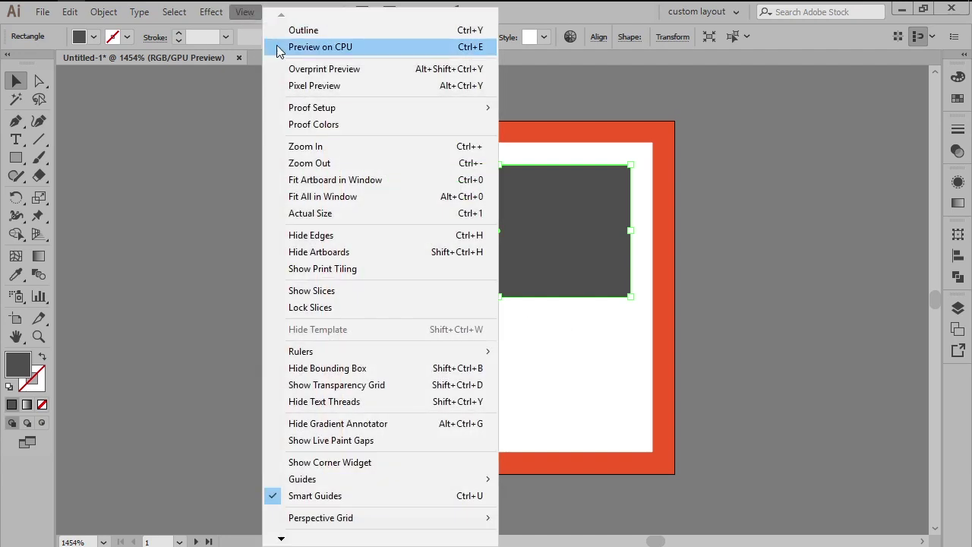
pyautogui.click(472, 87)
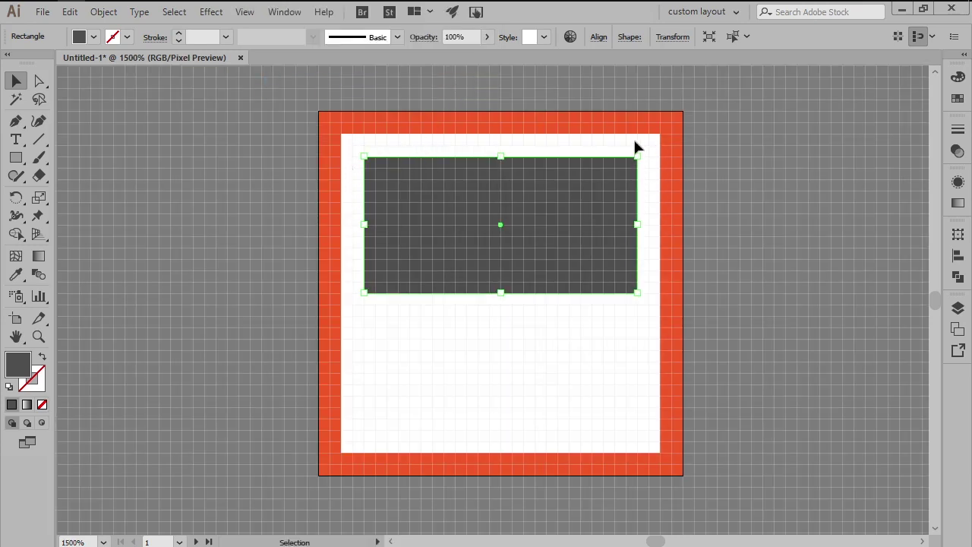
pyautogui.hotkey('ctrl', 'alt', 'y')
pyautogui.click(540, 343)
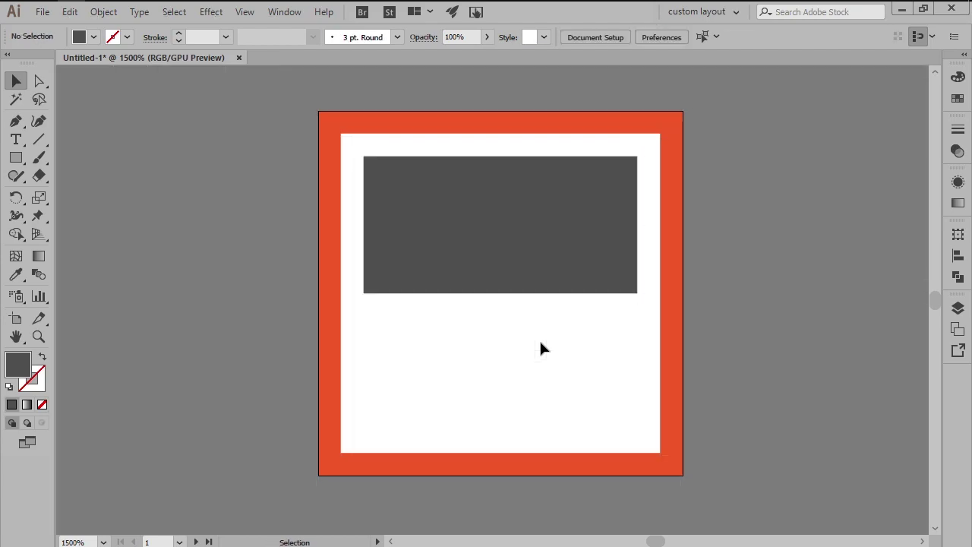
# Step: Create a 6 px wide stem rectangle and centre it below the wide rectangle
pyautogui.press('m')
pyautogui.click(540, 343)
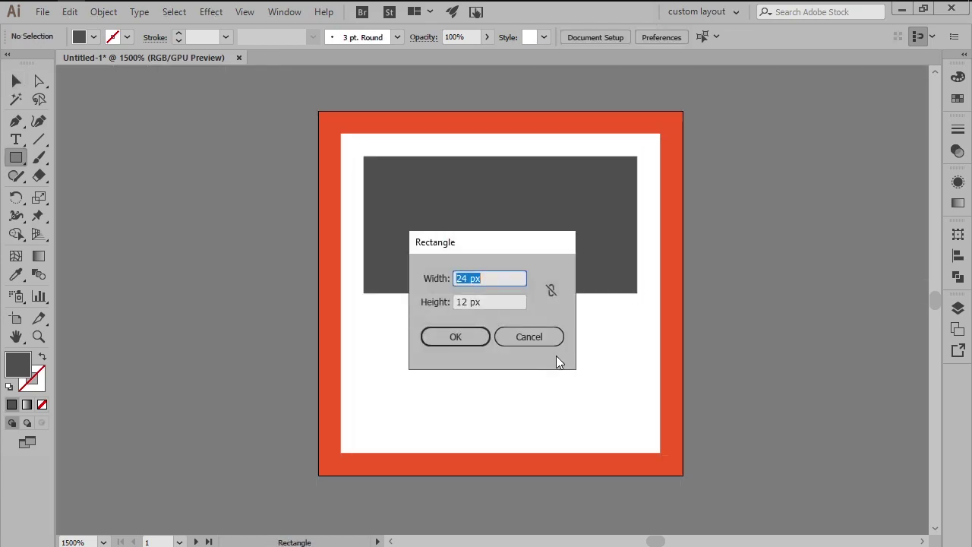
pyautogui.write('6')
pyautogui.press('Return')
pyautogui.press('v')
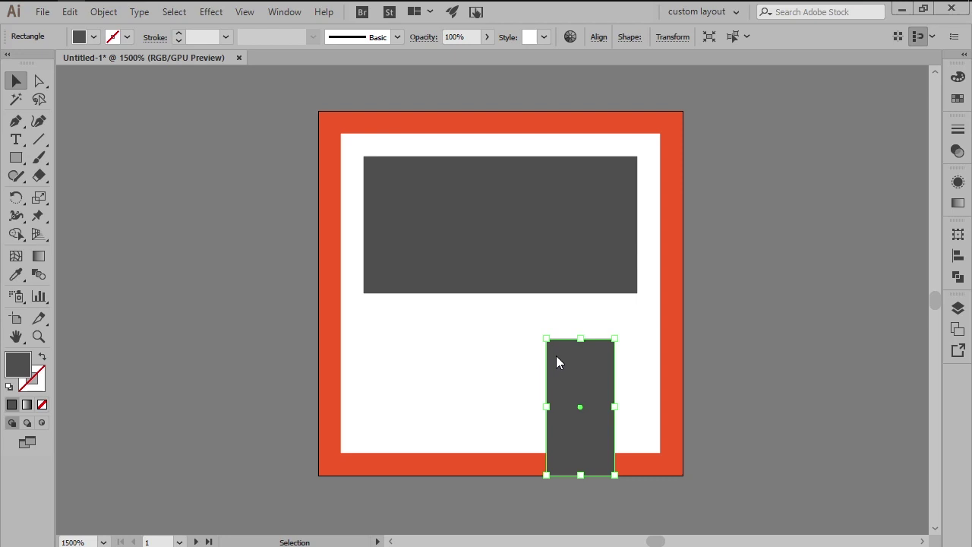
pyautogui.moveTo(568, 362); pyautogui.dragTo(501, 318)
pyautogui.keyDown('shift'); pyautogui.click(567, 278); pyautogui.keyUp('shift')
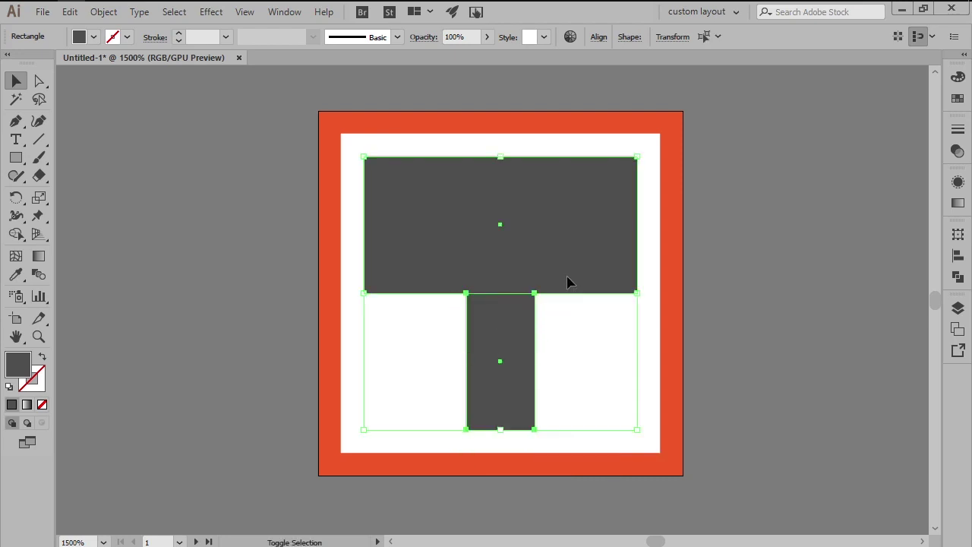
pyautogui.hotkey('ctrl', 'alt', 'y')
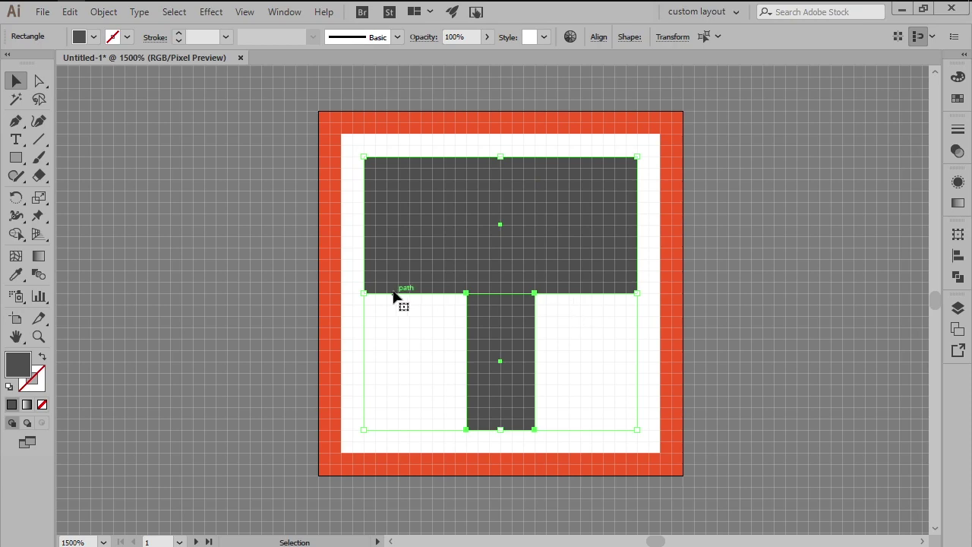
pyautogui.hotkey('ctrl', 'alt', 'y')
pyautogui.click(582, 329)
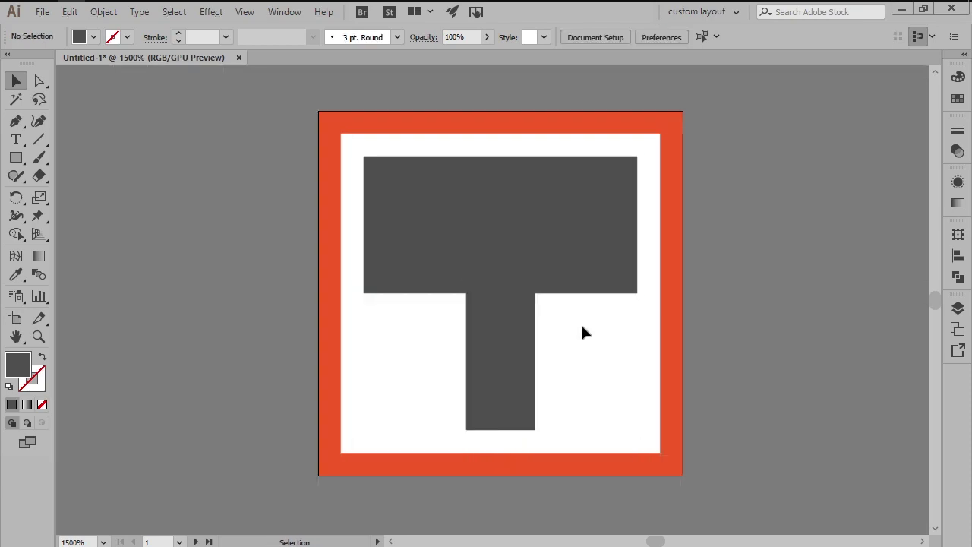
# Step: Drag the wide rectangle's bottom corners inward to meet the stem edges
pyautogui.click(585, 269)
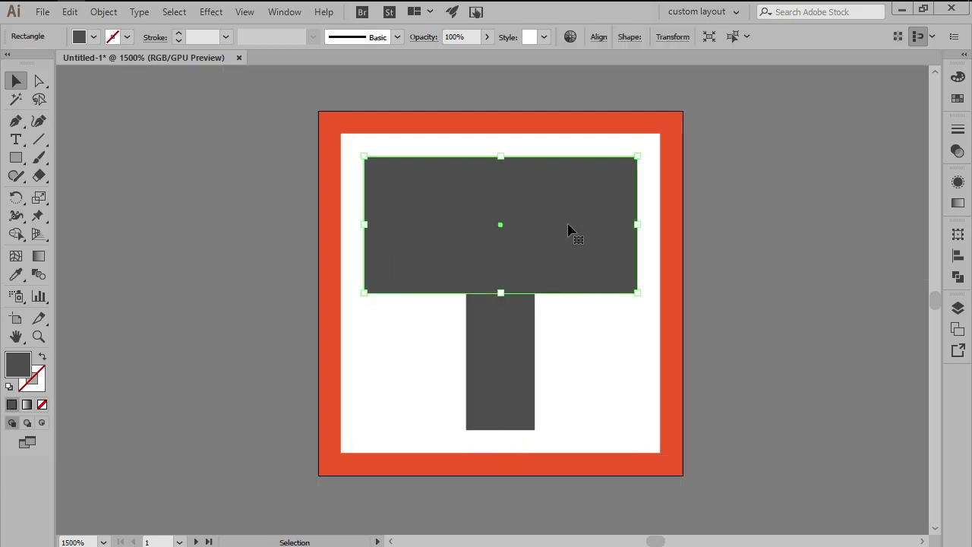
pyautogui.hotkey('ctrl', 'alt', 'y')
pyautogui.press('a')
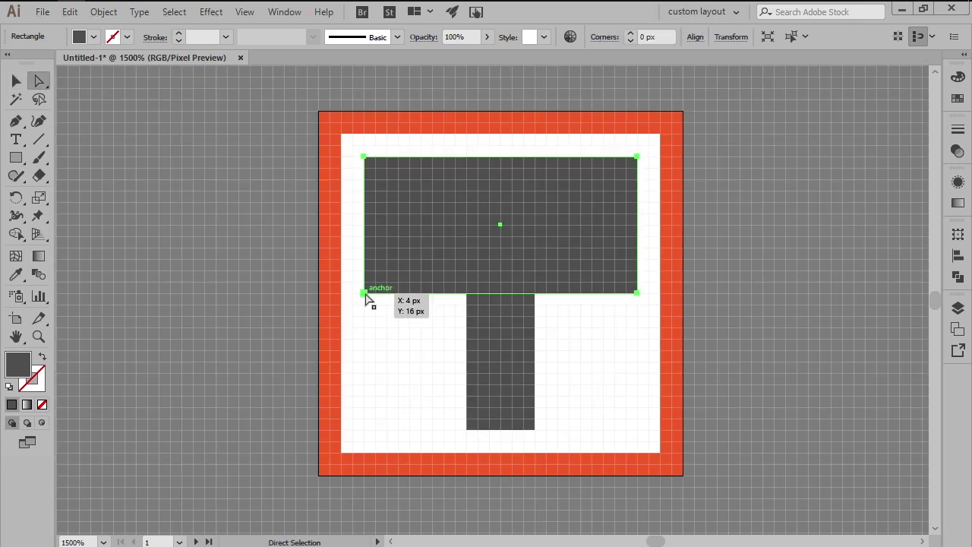
pyautogui.moveTo(366, 294); pyautogui.dragTo(466, 294)
pyautogui.moveTo(636, 294); pyautogui.dragTo(536, 294)
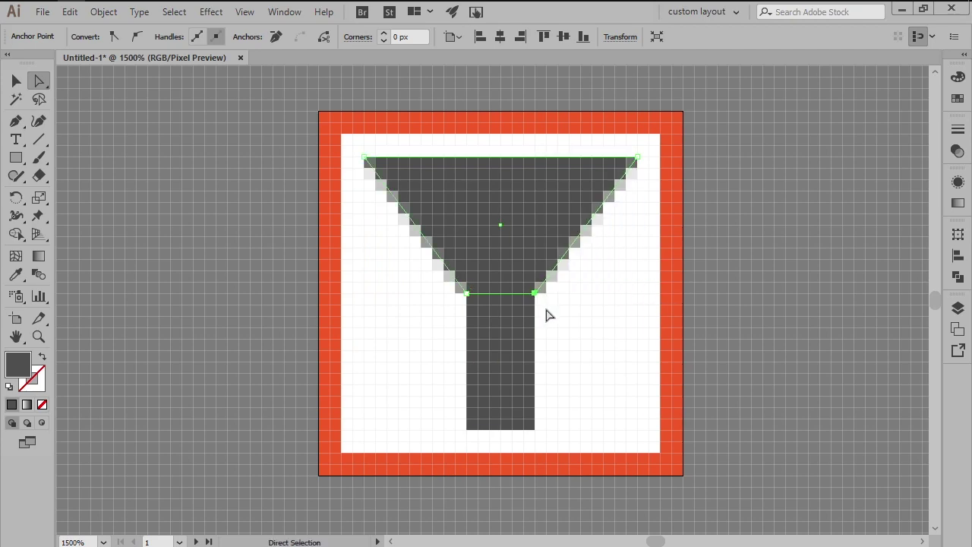
pyautogui.click(514, 324)
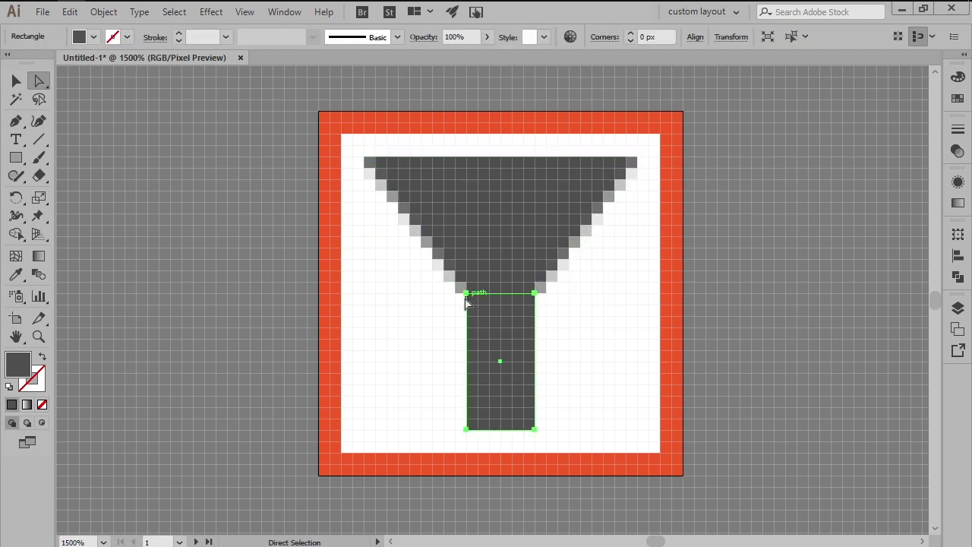
# Step: Nudge the stem's bottom-right corner up two steps to slant its bottom edge
pyautogui.click(565, 352)
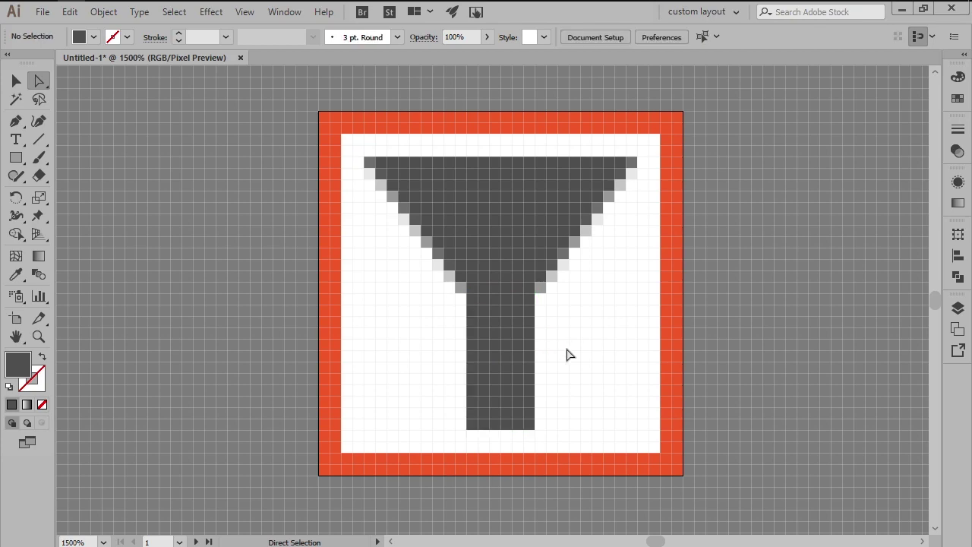
pyautogui.click(525, 355)
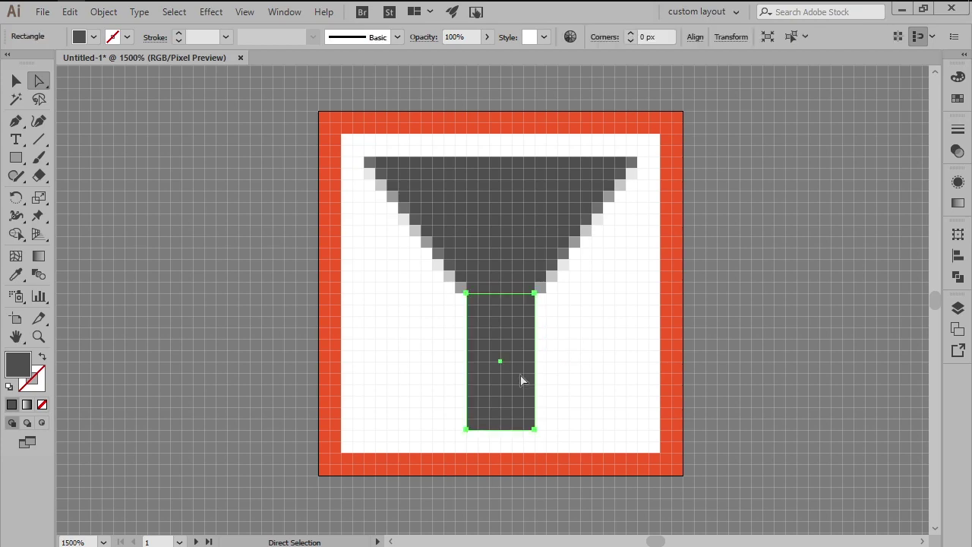
pyautogui.click(535, 429)
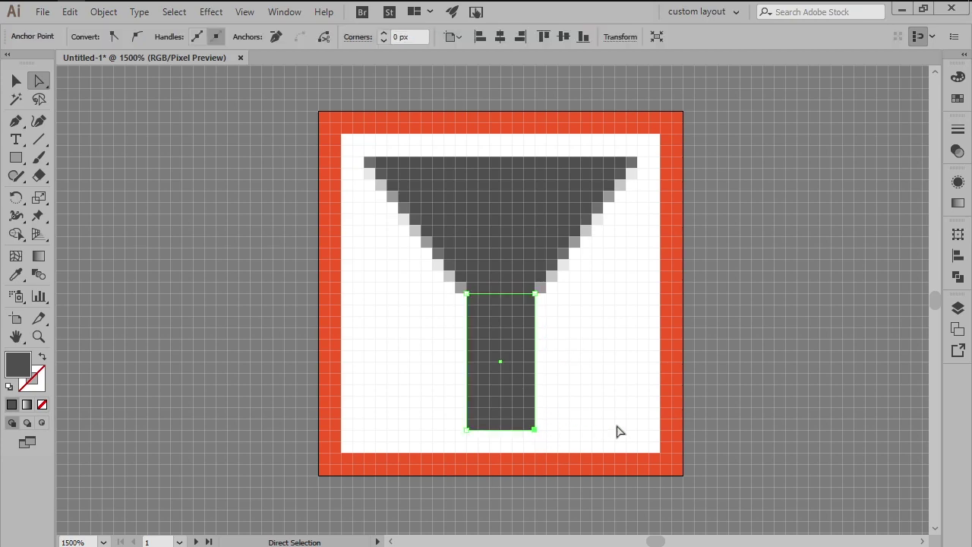
pyautogui.press('Up')
pyautogui.press('Up')
pyautogui.press('Up')
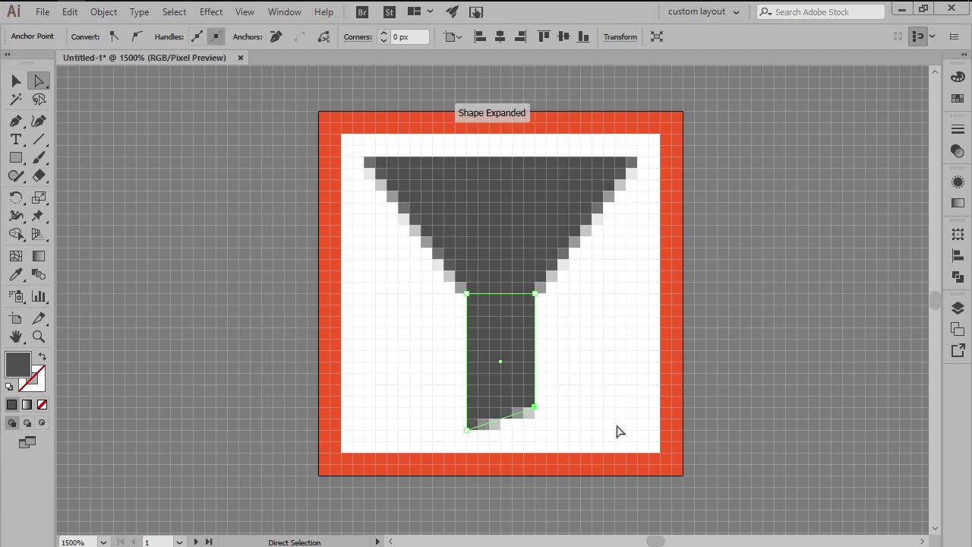
pyautogui.press('Up')
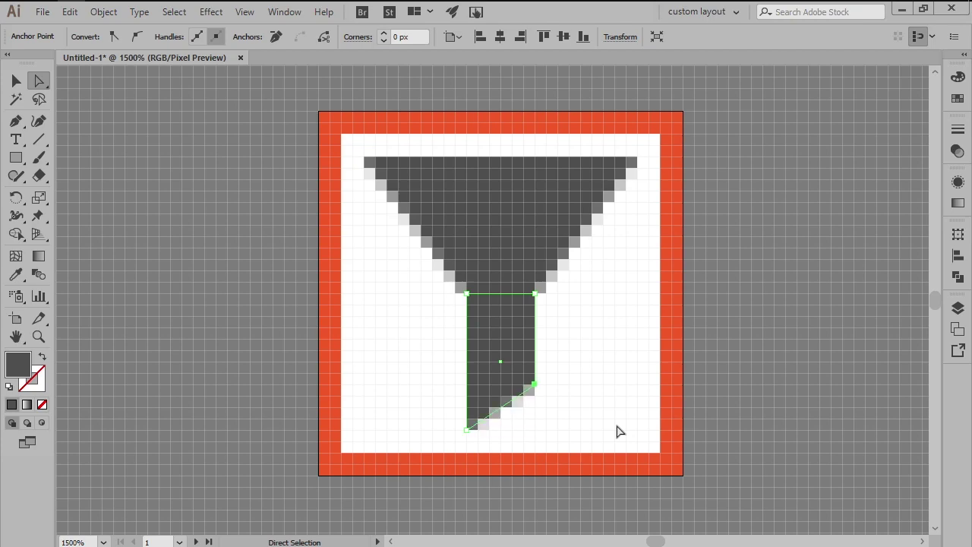
pyautogui.hotkey('ctrl', 'alt', 'y')
# Step: Select the cone and stem and unite them with Pathfinder into one shape
pyautogui.hotkey('ctrl', 'shift', 'a')
pyautogui.press('v')
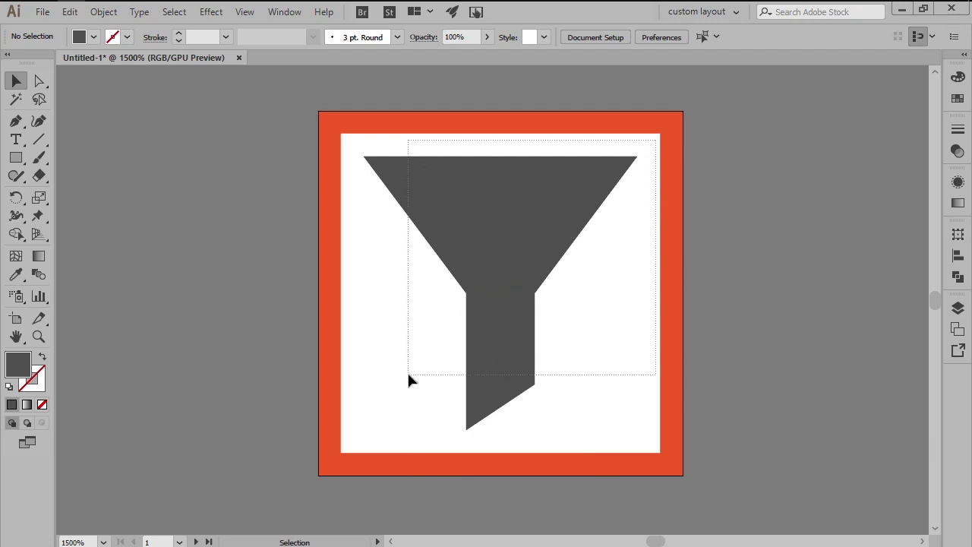
pyautogui.click(479, 363)
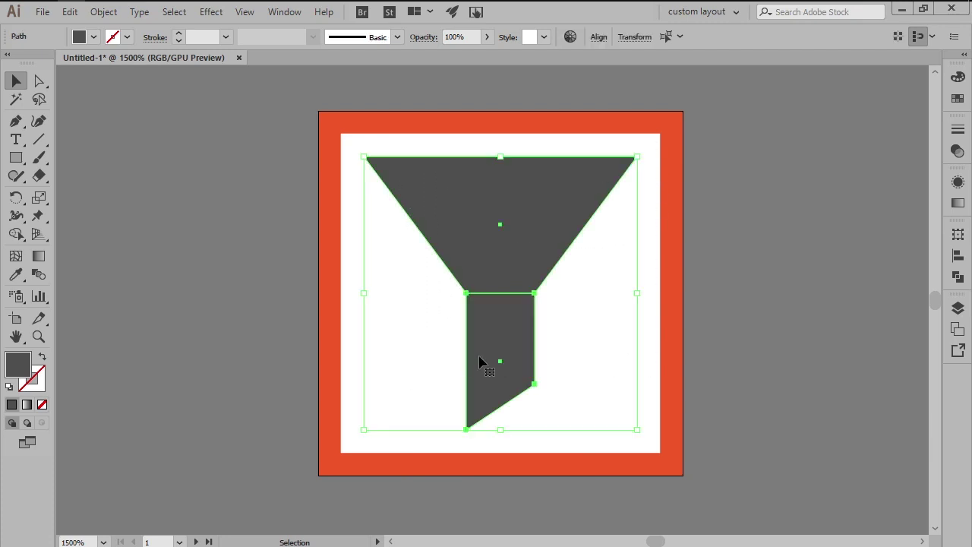
pyautogui.click(958, 279)
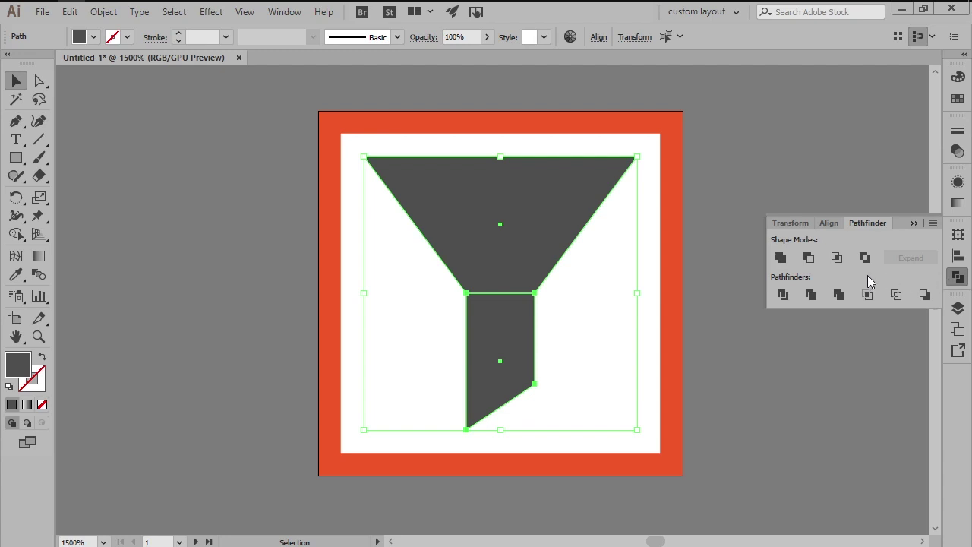
pyautogui.click(782, 259)
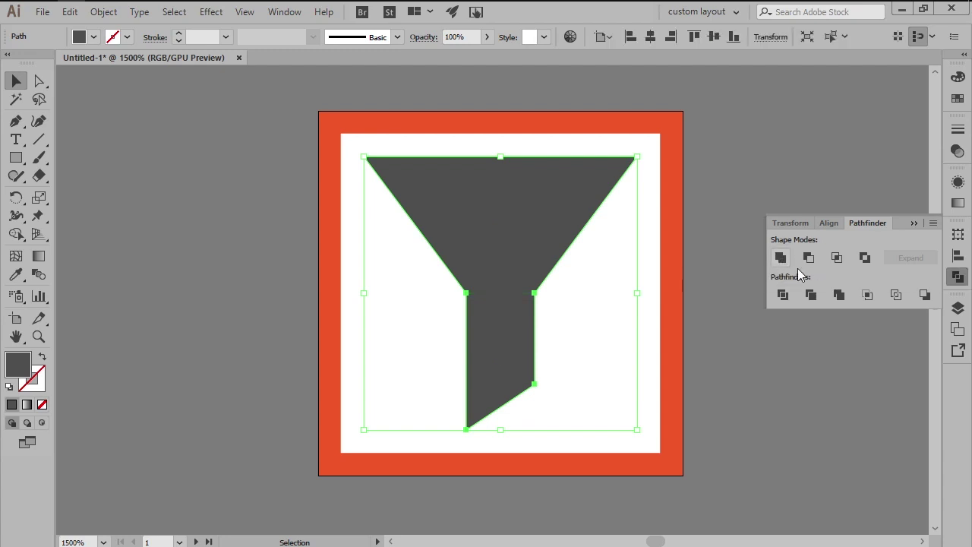
pyautogui.click(957, 276)
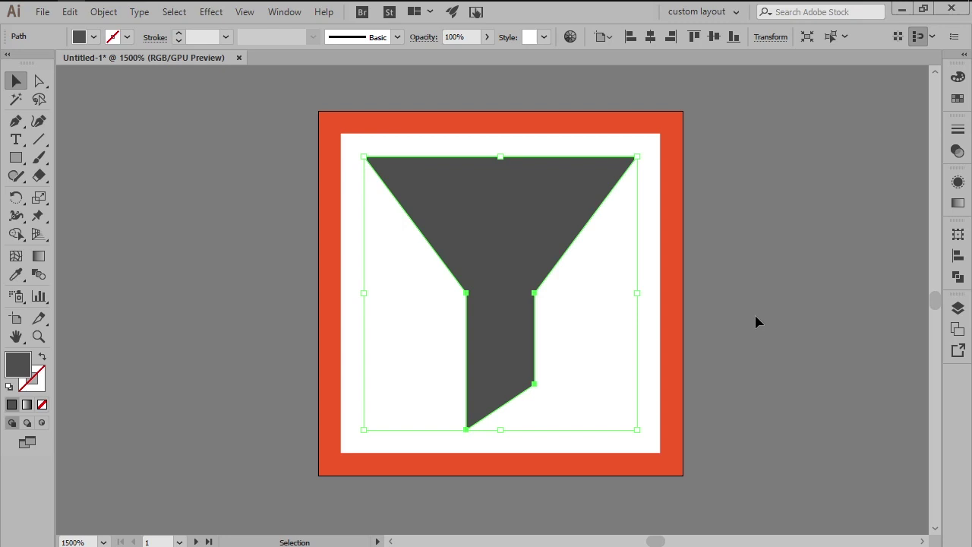
# Step: Swap the funnel's fill and stroke, then give it a 4 px stroke with round joins
pyautogui.hotkey('shift', 'x')
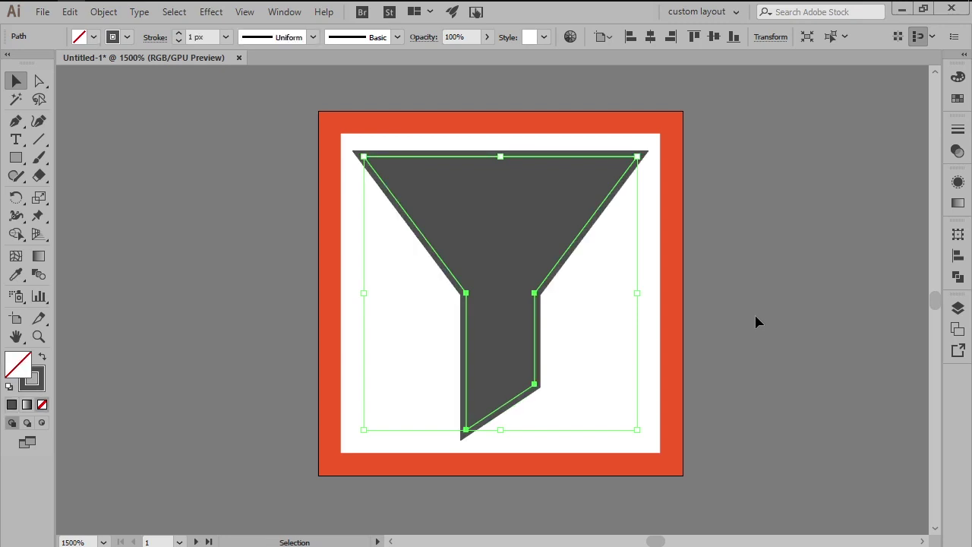
pyautogui.click(953, 132)
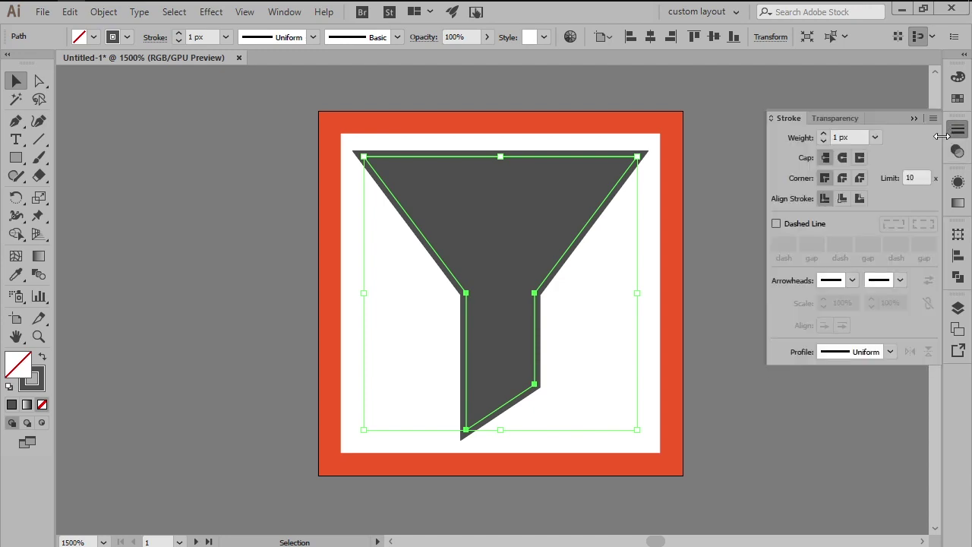
pyautogui.click(822, 134)
pyautogui.click(823, 134)
pyautogui.click(822, 134)
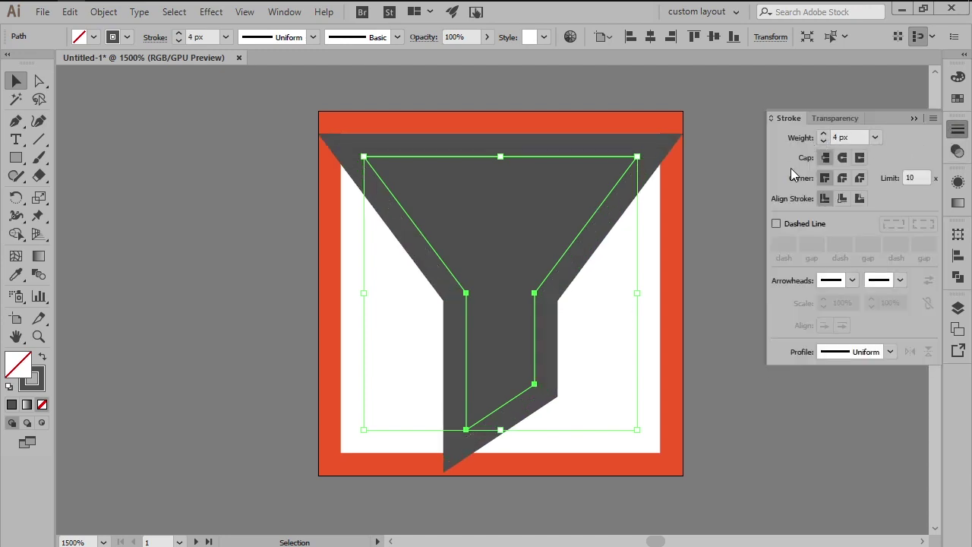
pyautogui.click(843, 177)
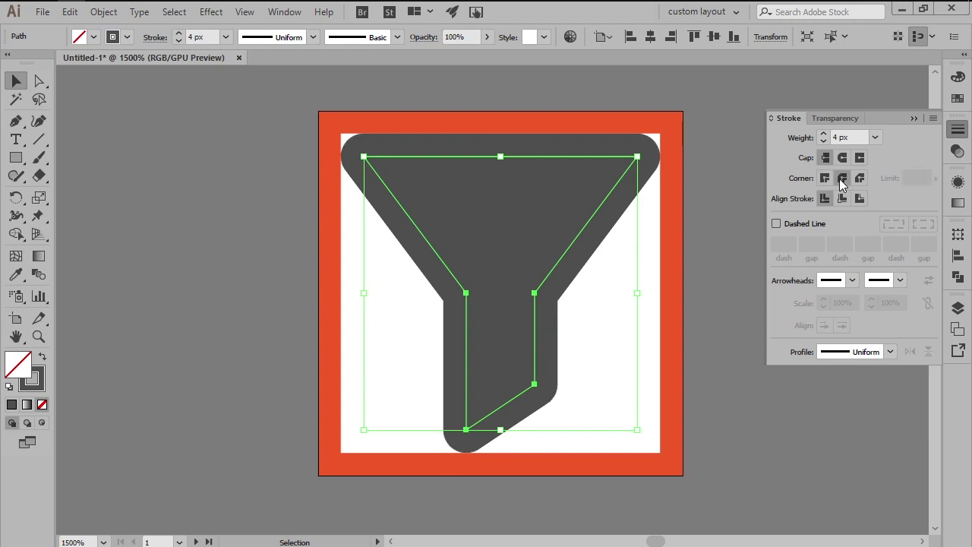
pyautogui.click(950, 135)
pyautogui.click(768, 236)
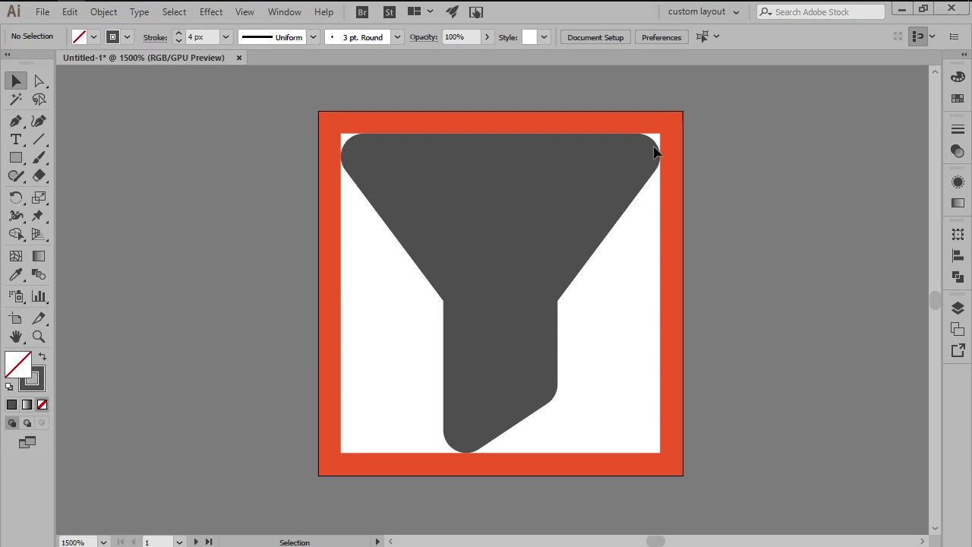
# Step: Outline the funnel's stroke and delete the inner filled path to leave it hollow
pyautogui.click(395, 354)
pyautogui.hotkey('ctrl', 'g')
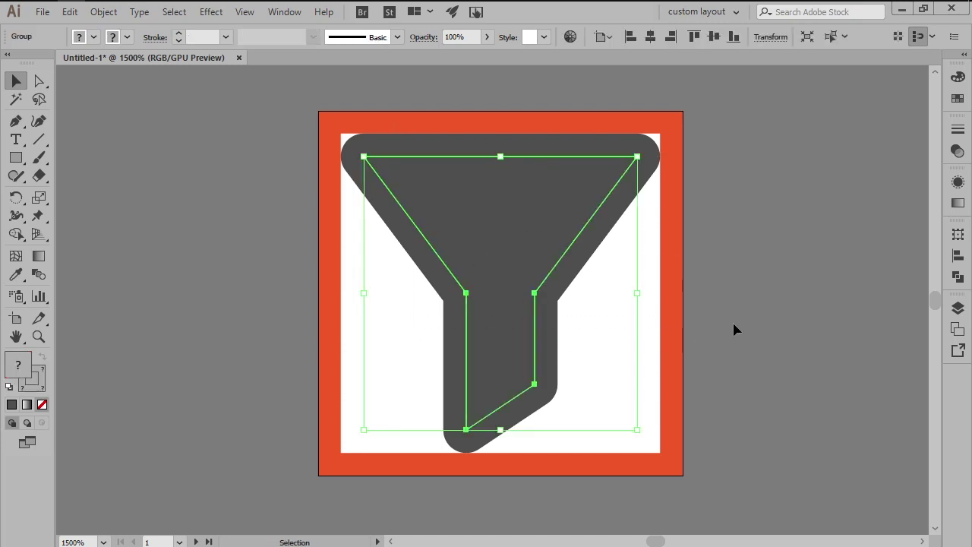
pyautogui.click(734, 330)
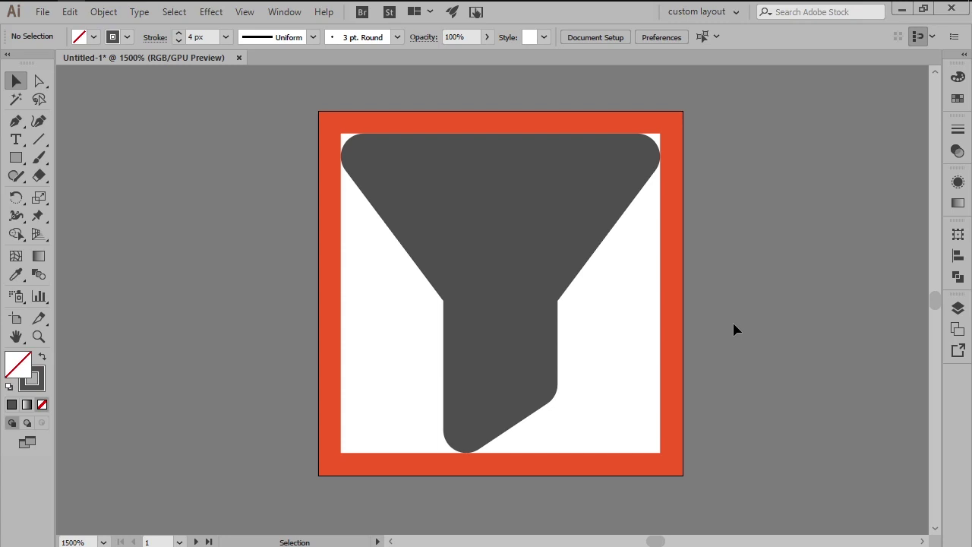
pyautogui.press('a')
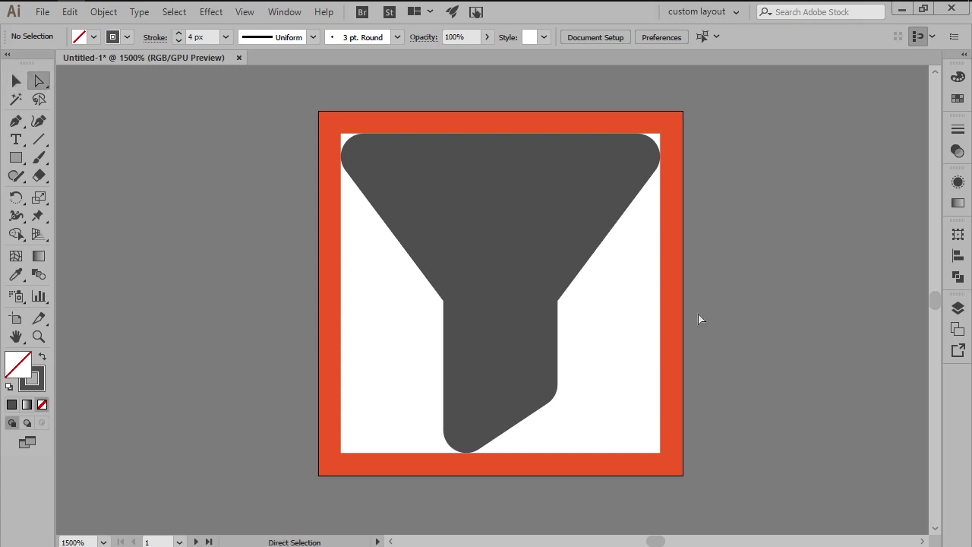
pyautogui.click(530, 213)
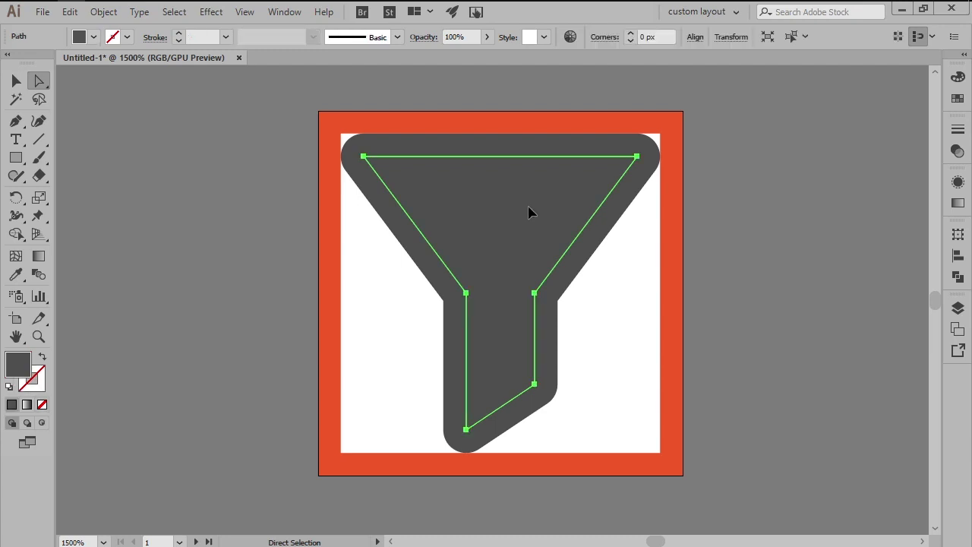
pyautogui.press('Delete')
pyautogui.press('v')
# Step: Zoom out to show both artboards and make the second artboard active
pyautogui.hotkey('ctrl', '-')
pyautogui.hotkey('ctrl', '-')
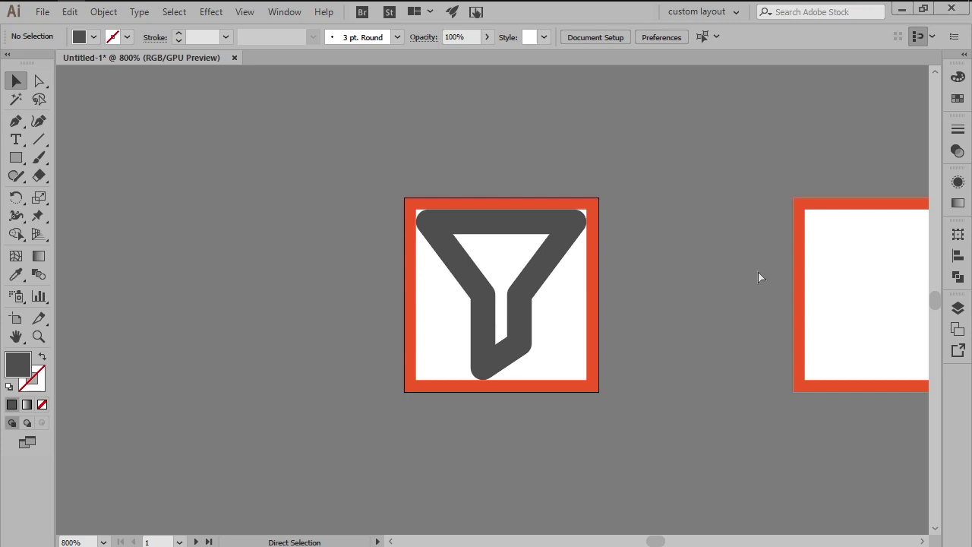
pyautogui.hotkey('ctrl', '-')
pyautogui.click(760, 277)
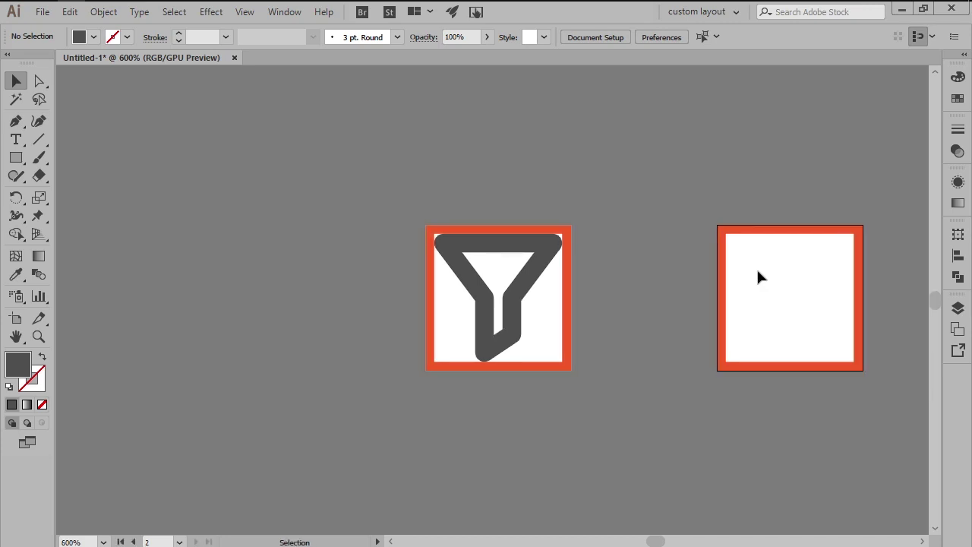
# Step: Fit the second artboard in view and draw a 4 × 28 px rounded rectangle with 2 px radius
pyautogui.hotkey('ctrl', '0')
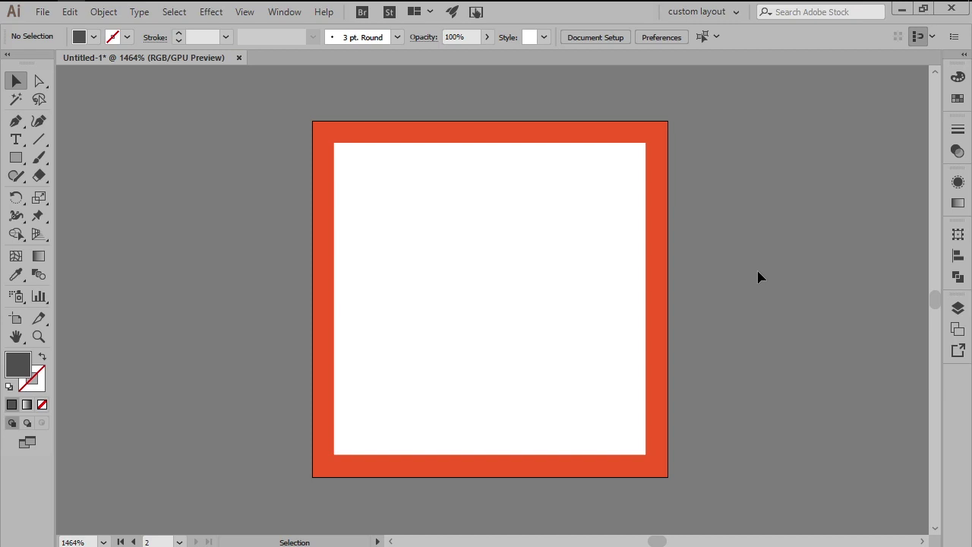
pyautogui.click(16, 157)
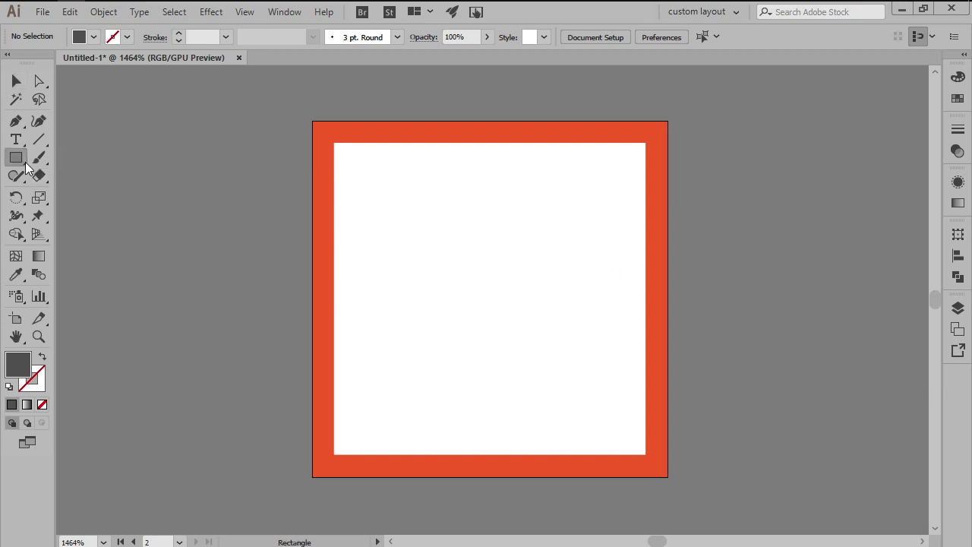
pyautogui.click(84, 175)
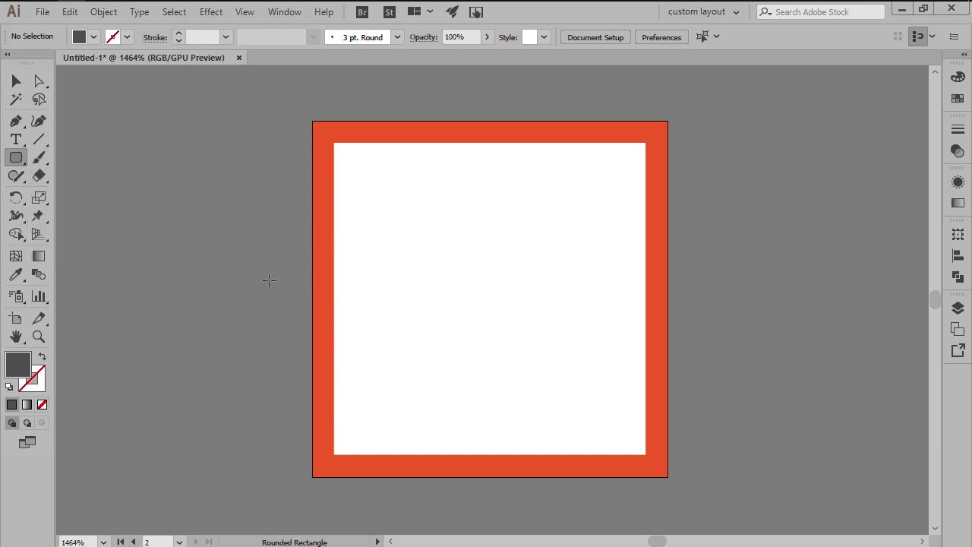
pyautogui.click(453, 391)
pyautogui.write('4')
pyautogui.press('Tab')
pyautogui.write('28')
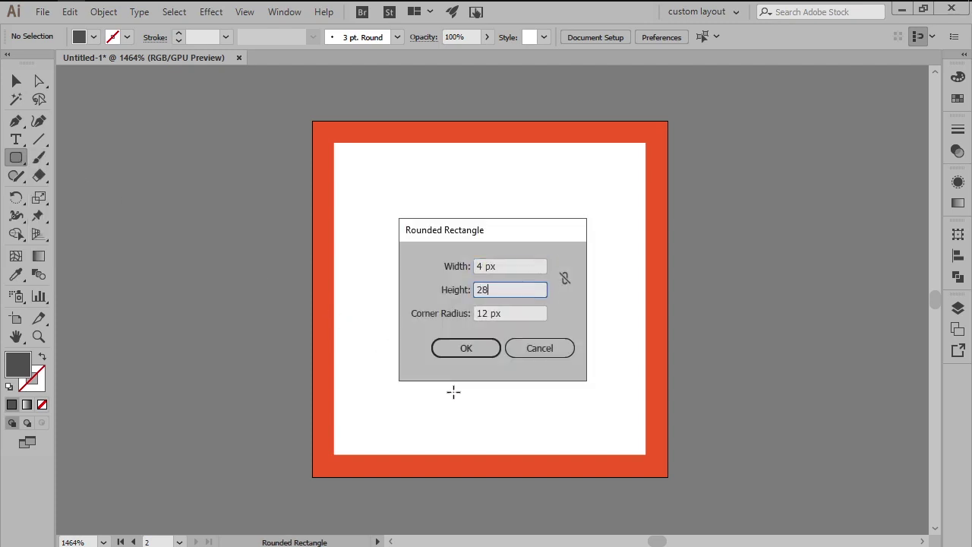
pyautogui.press('Tab')
pyautogui.write('2')
pyautogui.press('Return')
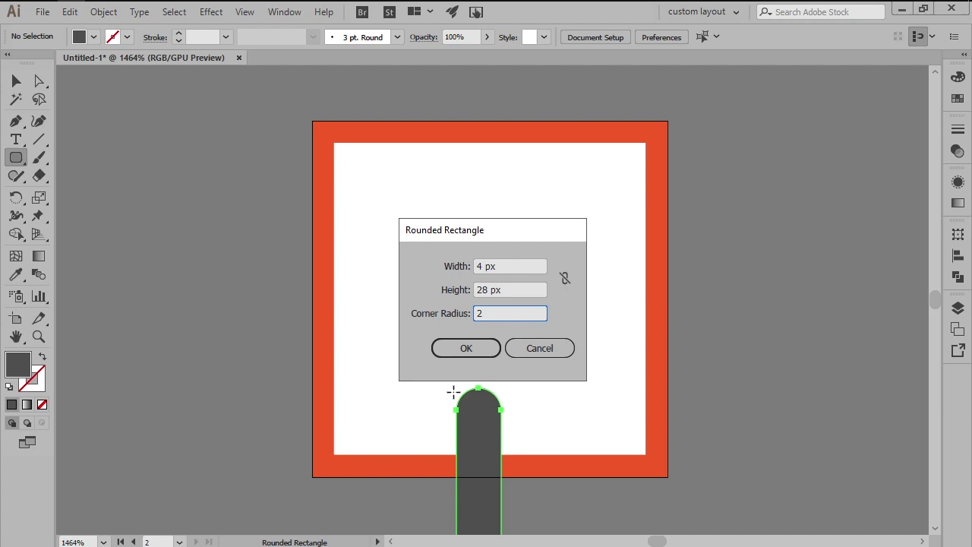
# Step: Centre the bar horizontally and vertically on the artboard, then deselect it
pyautogui.press('v')
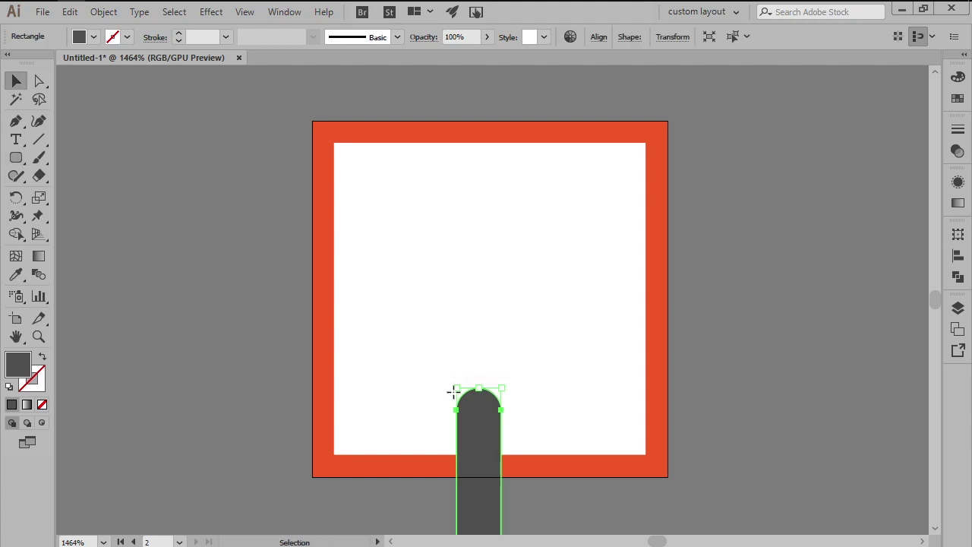
pyautogui.click(957, 255)
pyautogui.click(807, 260)
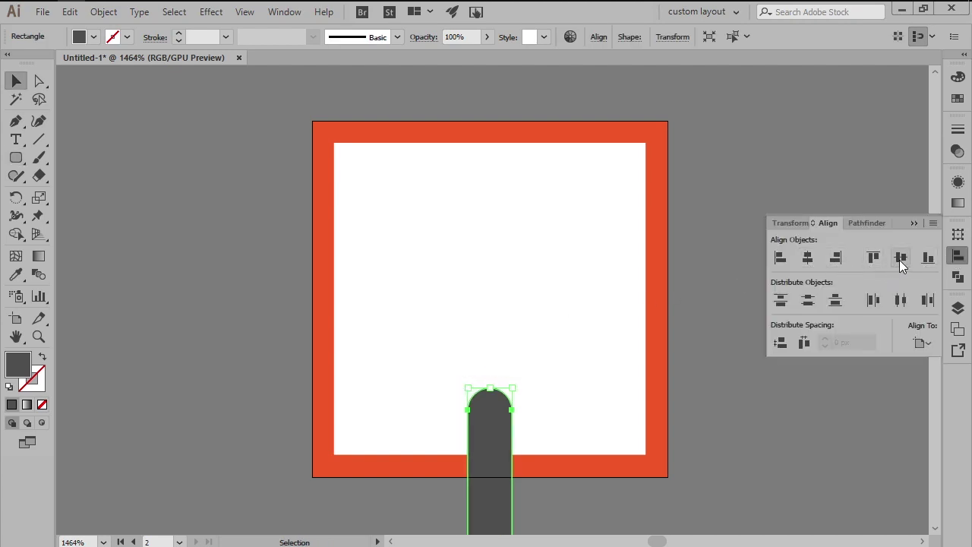
pyautogui.click(900, 260)
pyautogui.click(958, 255)
pyautogui.click(594, 327)
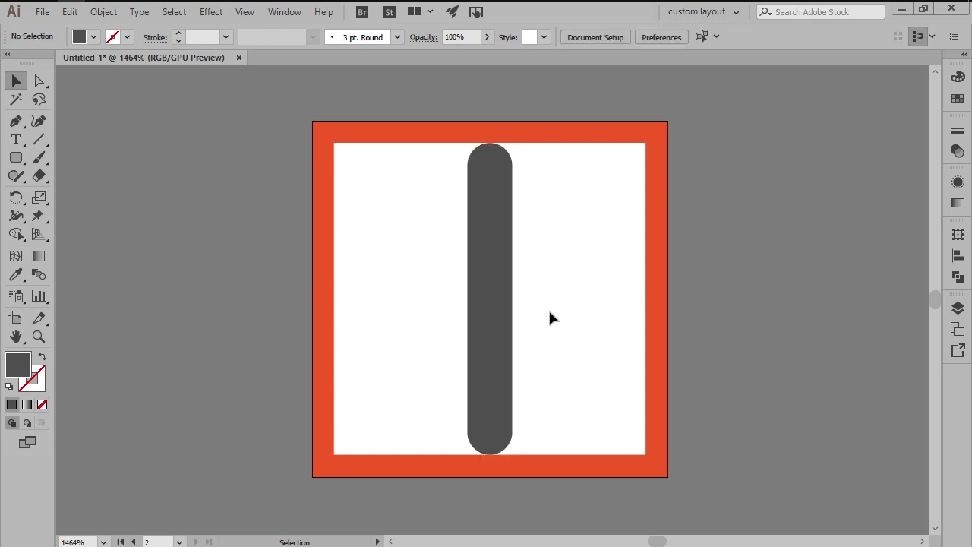
# Step: Draw an 8 × 4 px rounded rectangle for the slider knob
pyautogui.click(17, 159)
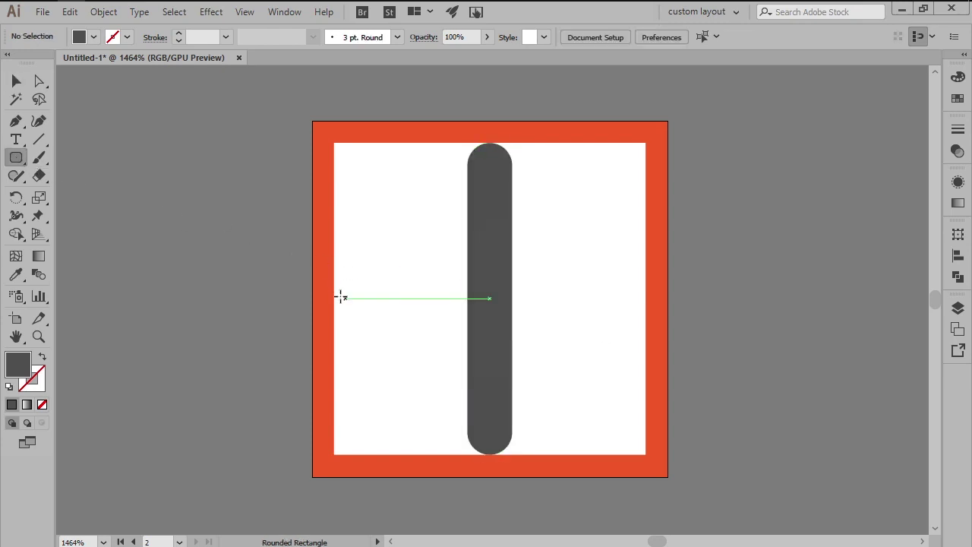
pyautogui.click(341, 296)
pyautogui.write('8')
pyautogui.press('Tab')
pyautogui.write('4')
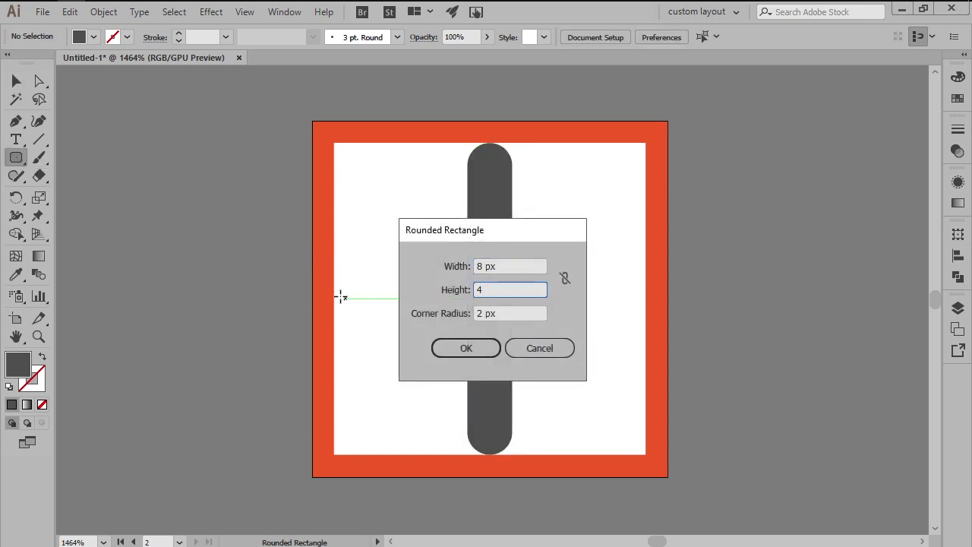
pyautogui.press('Return')
pyautogui.press('v')
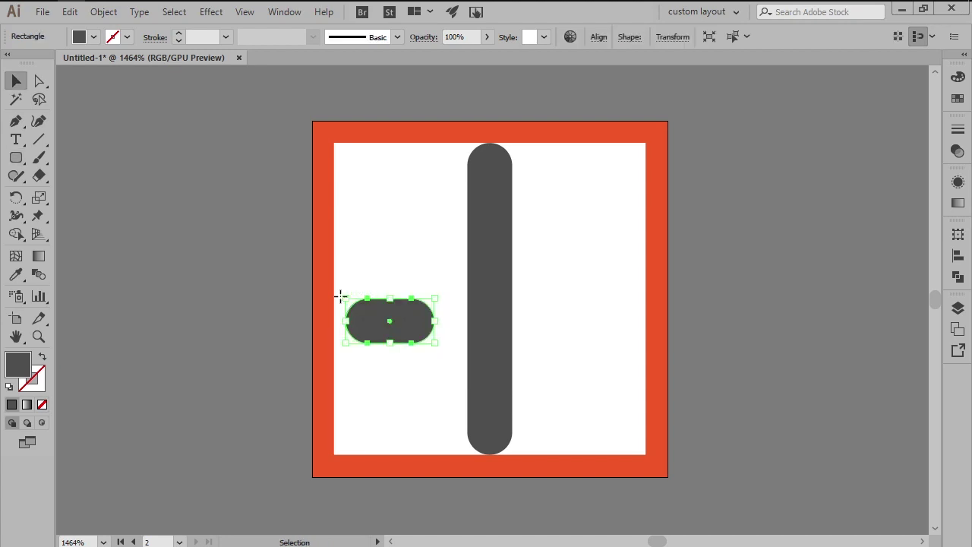
# Step: Move the knob onto the upper part of the bar, nudging it down two steps in pixel preview
pyautogui.hotkey('ctrl', 'alt', 'y')
pyautogui.moveTo(370, 324); pyautogui.dragTo(470, 166)
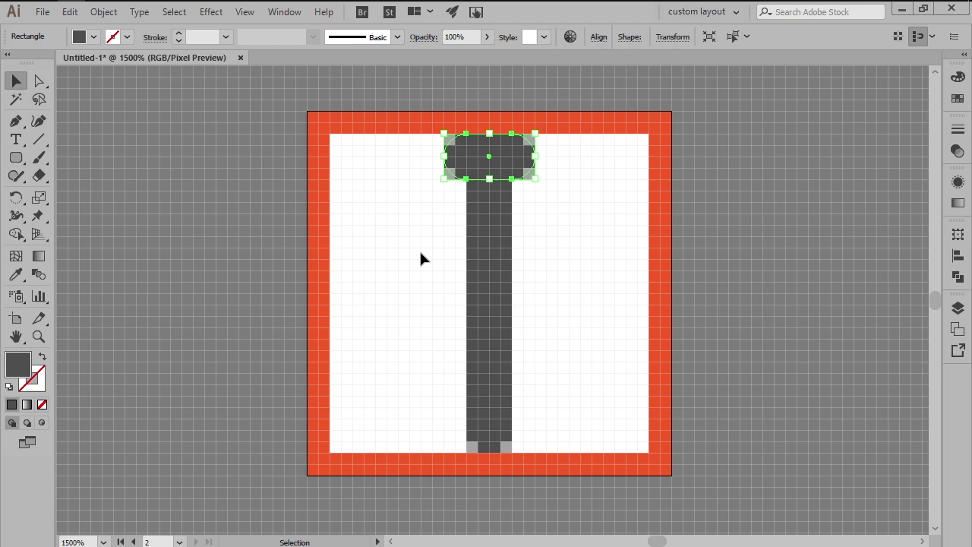
pyautogui.press('Down')
pyautogui.press('Down')
pyautogui.press('Down')
pyautogui.press('Down')
pyautogui.press('Down')
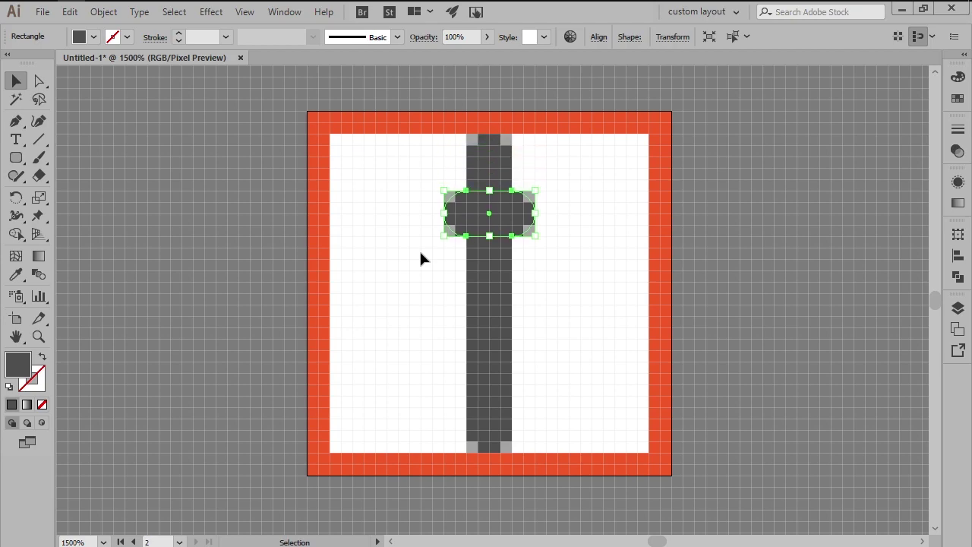
pyautogui.press('Down')
pyautogui.press('Down')
pyautogui.press('Down')
pyautogui.hotkey('ctrl', 'alt', 'y')
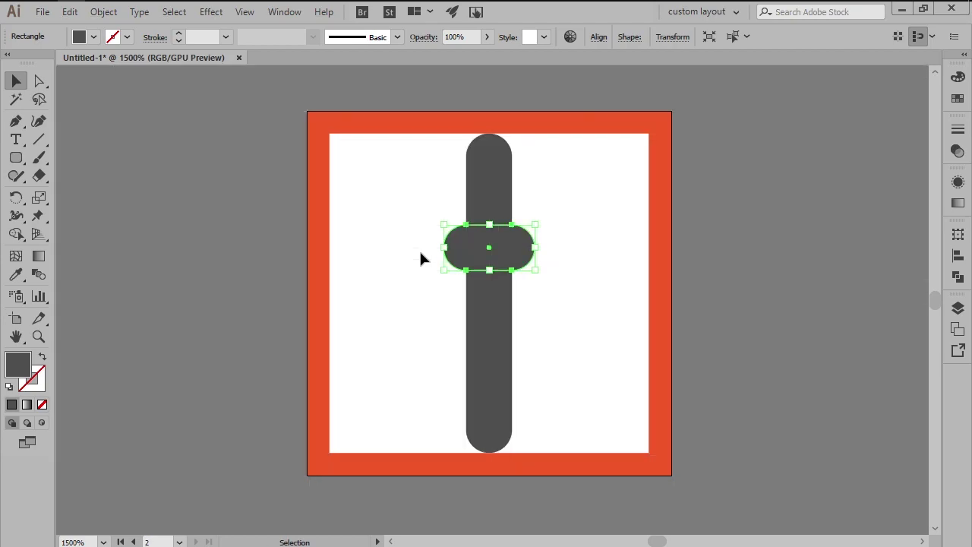
pyautogui.click(423, 259)
pyautogui.moveTo(394, 170); pyautogui.dragTo(595, 326)
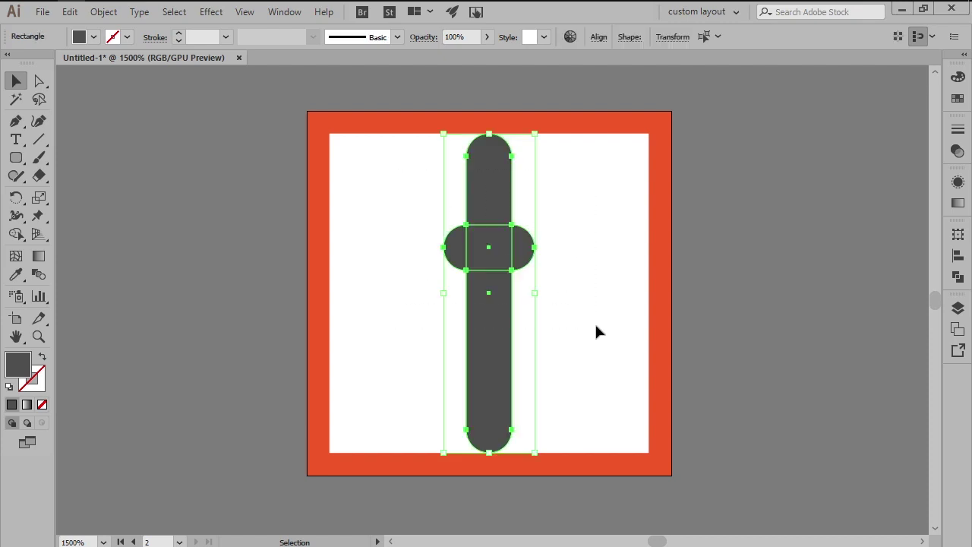
pyautogui.press('a')
pyautogui.press('v')
pyautogui.click(596, 327)
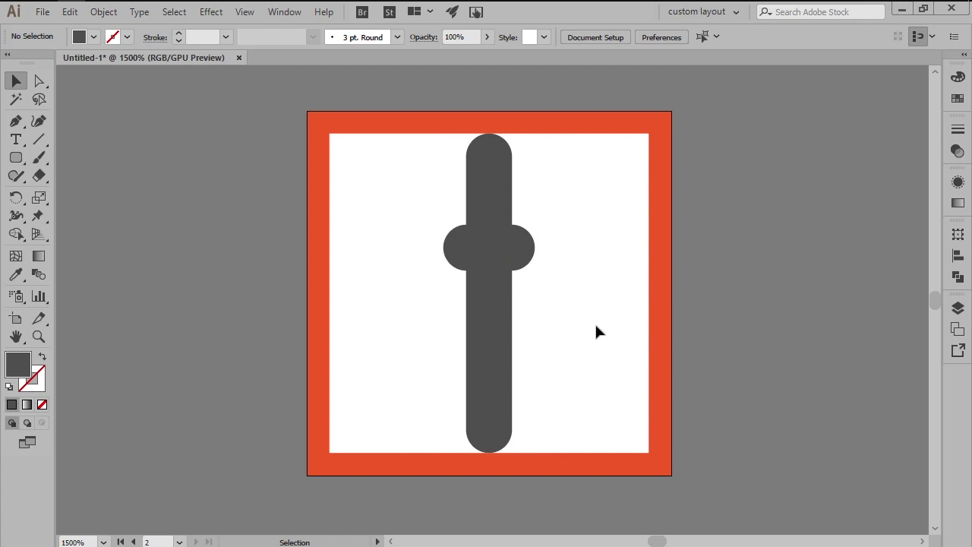
# Step: Duplicate the slider to the left and right sides of the artboard
pyautogui.click(498, 262)
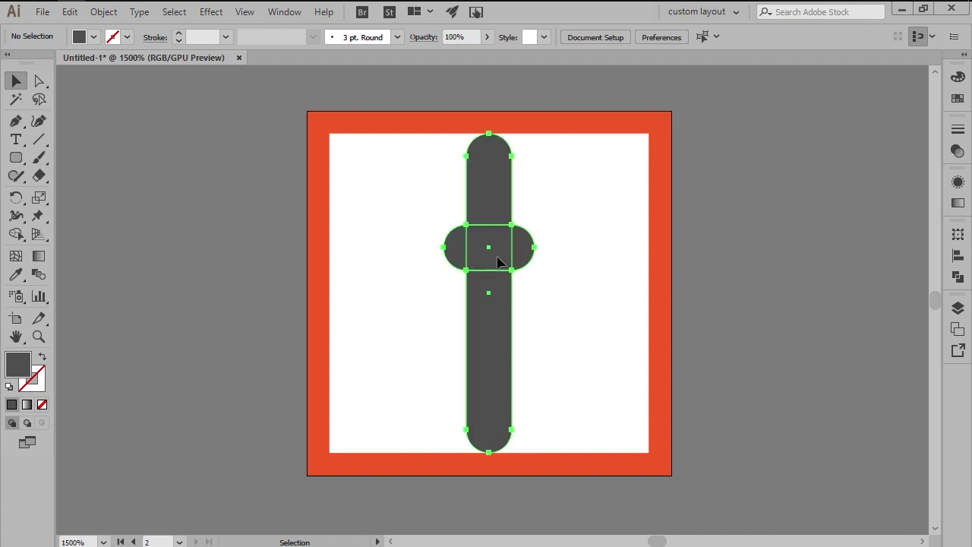
pyautogui.moveTo(498, 262); pyautogui.dragTo(603, 267)
pyautogui.click(642, 336)
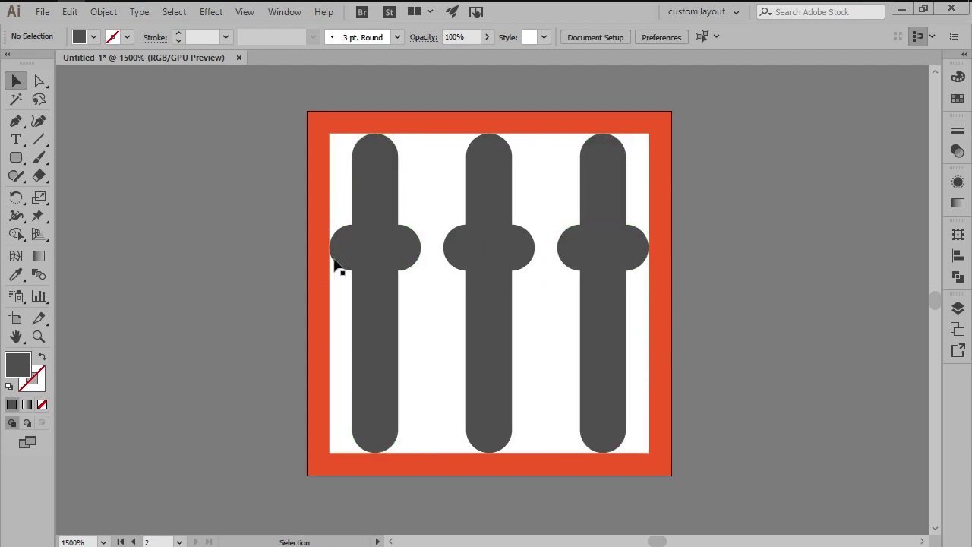
# Step: Reflect the two outer sliders with the background across the horizontal axis so their knobs sit low
pyautogui.click(380, 296)
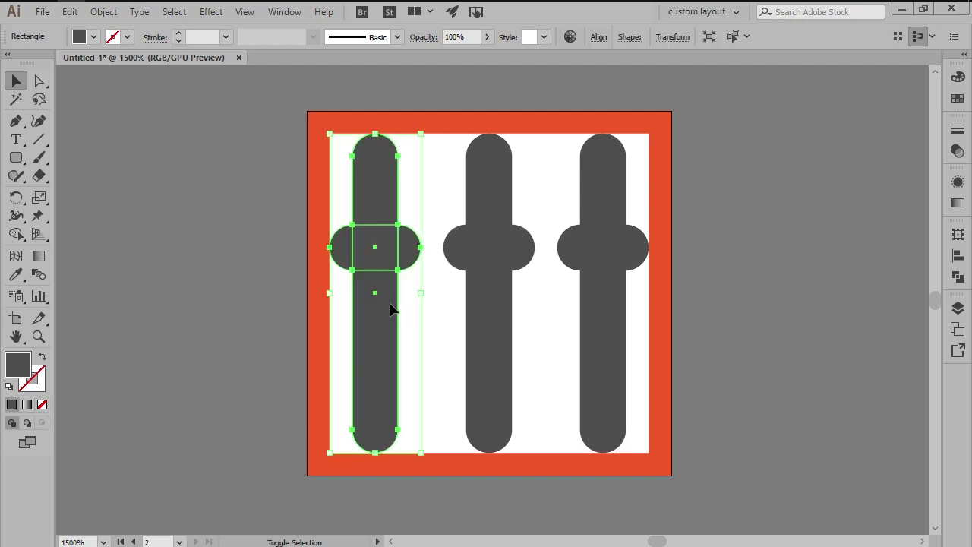
pyautogui.keyDown('shift'); pyautogui.click(602, 318); pyautogui.keyUp('shift')
pyautogui.keyDown('shift'); pyautogui.click(565, 320); pyautogui.keyUp('shift')
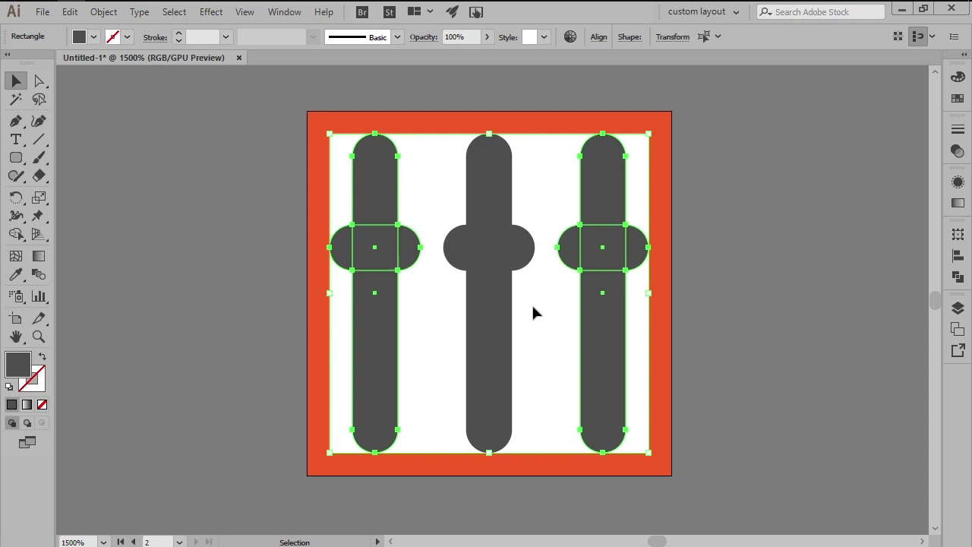
pyautogui.rightClick(533, 312)
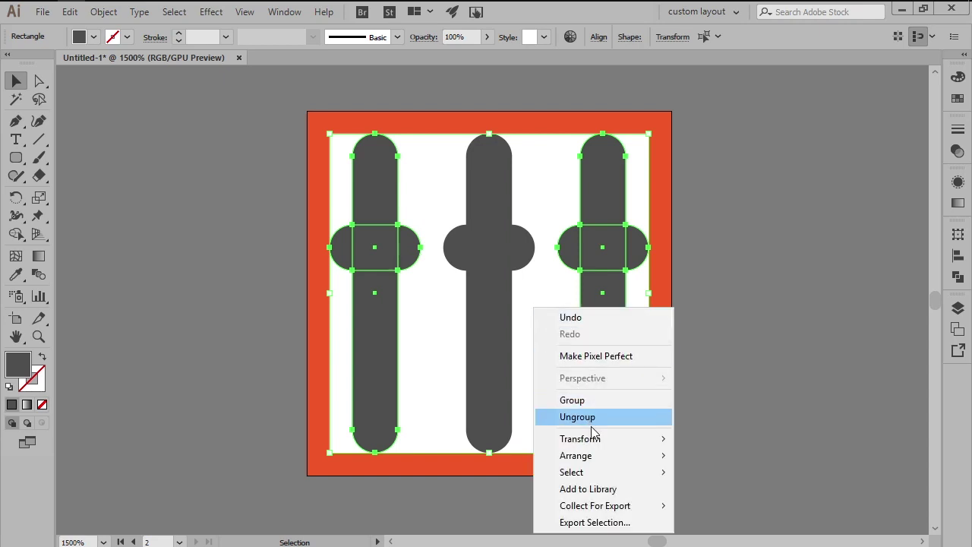
pyautogui.moveTo(597, 440)
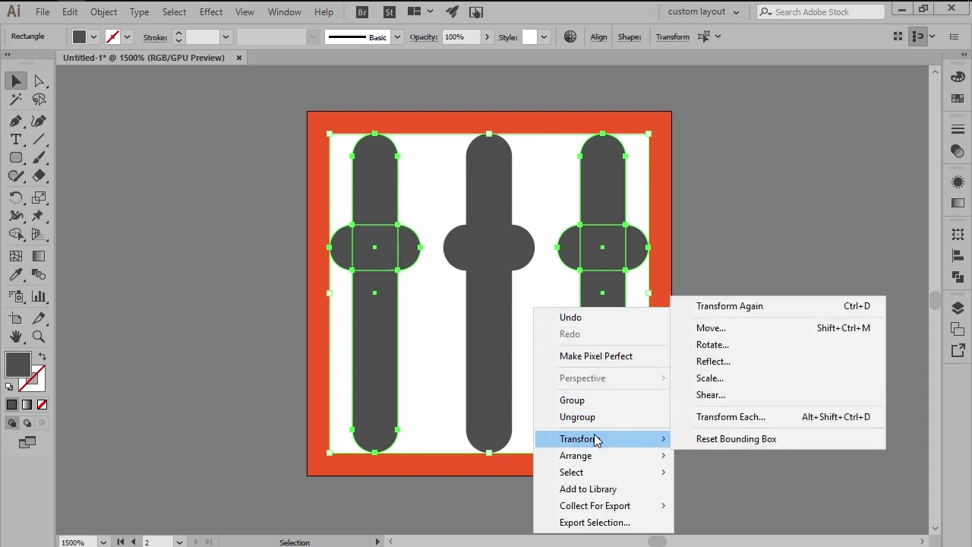
pyautogui.click(713, 362)
pyautogui.click(393, 228)
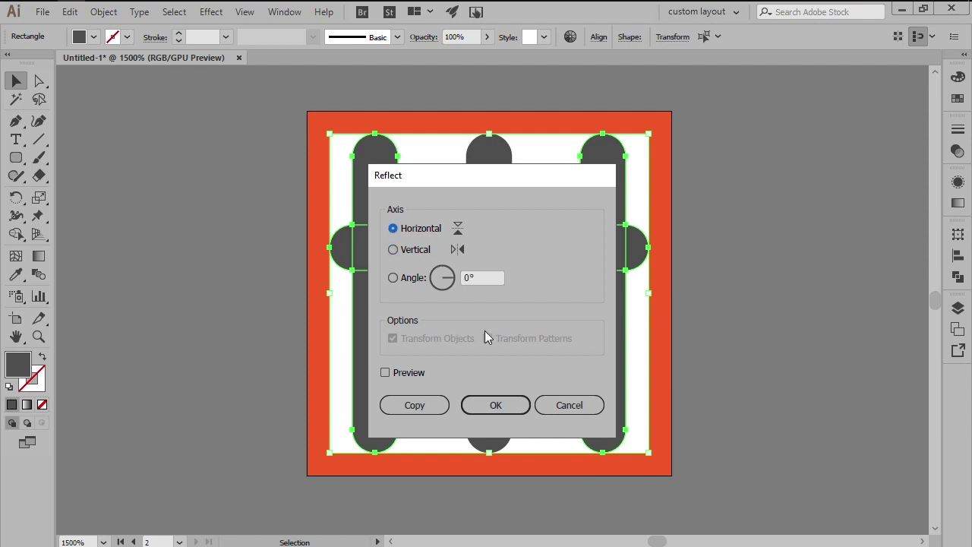
pyautogui.click(496, 405)
pyautogui.click(533, 388)
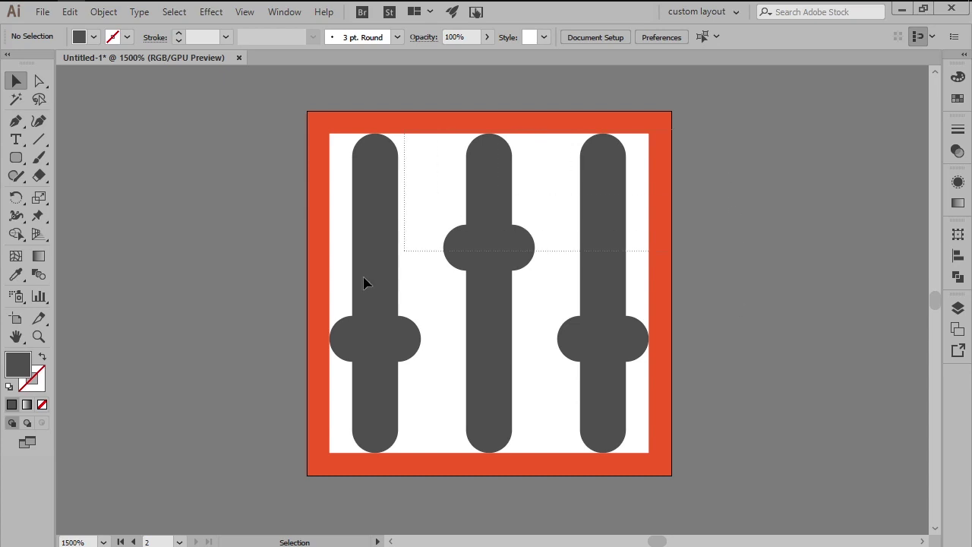
# Step: Zoom out and pan so the funnel and three-slider icons appear side by side
pyautogui.hotkey('ctrl', 'a')
pyautogui.hotkey('ctrl', 'shift', 'a')
pyautogui.hotkey('ctrl', '-')
pyautogui.hotkey('ctrl', '-')
pyautogui.hotkey('ctrl', '-')
pyautogui.moveTo(408, 423); pyautogui.dragTo(512, 423)
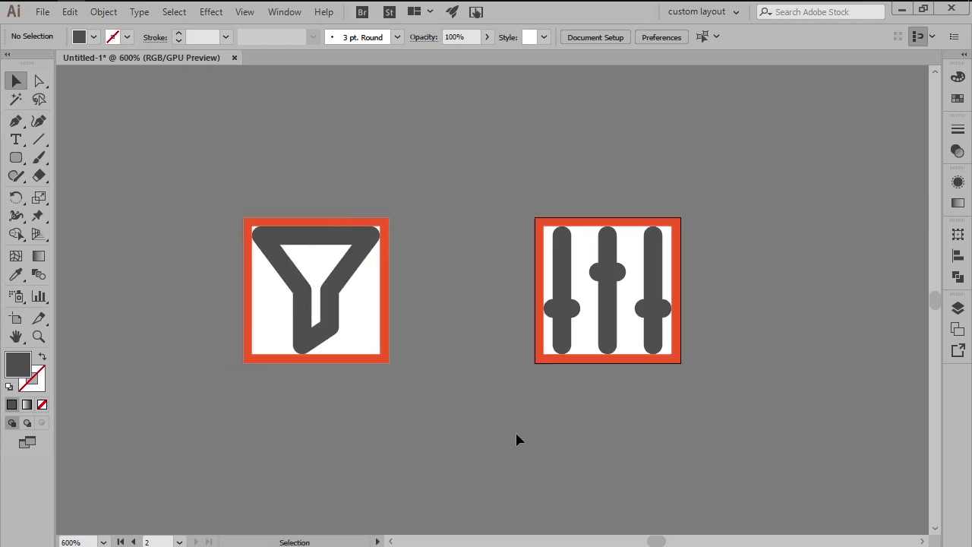